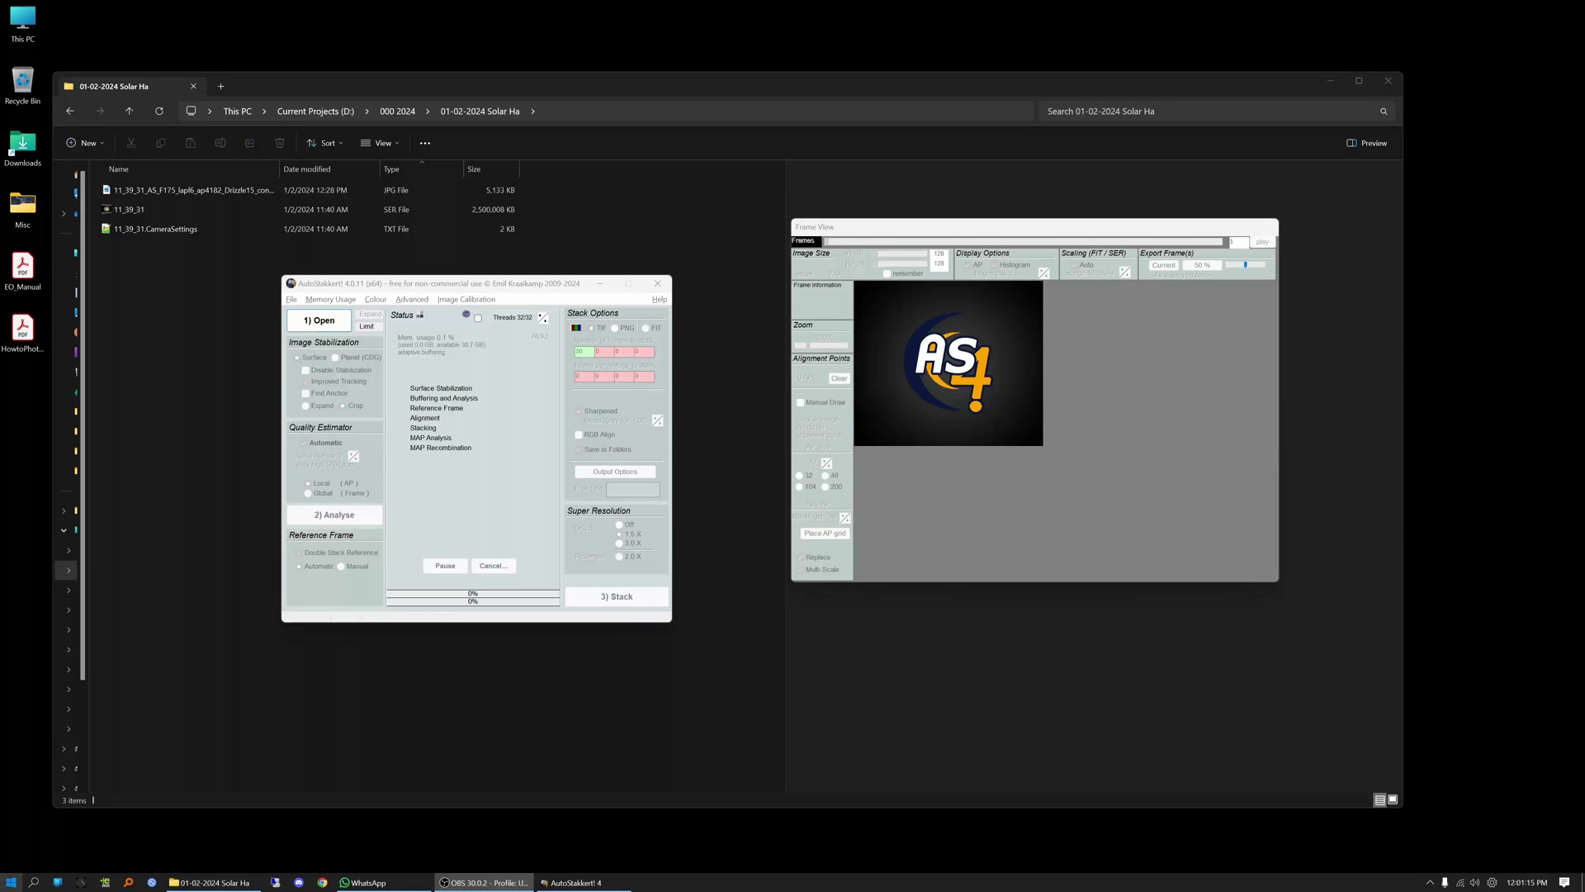
- Bring the 01-02-2024 Solar Ha folder and the AutoStakkert! 4 windows back to the front
{"action": "key", "text": "super"}
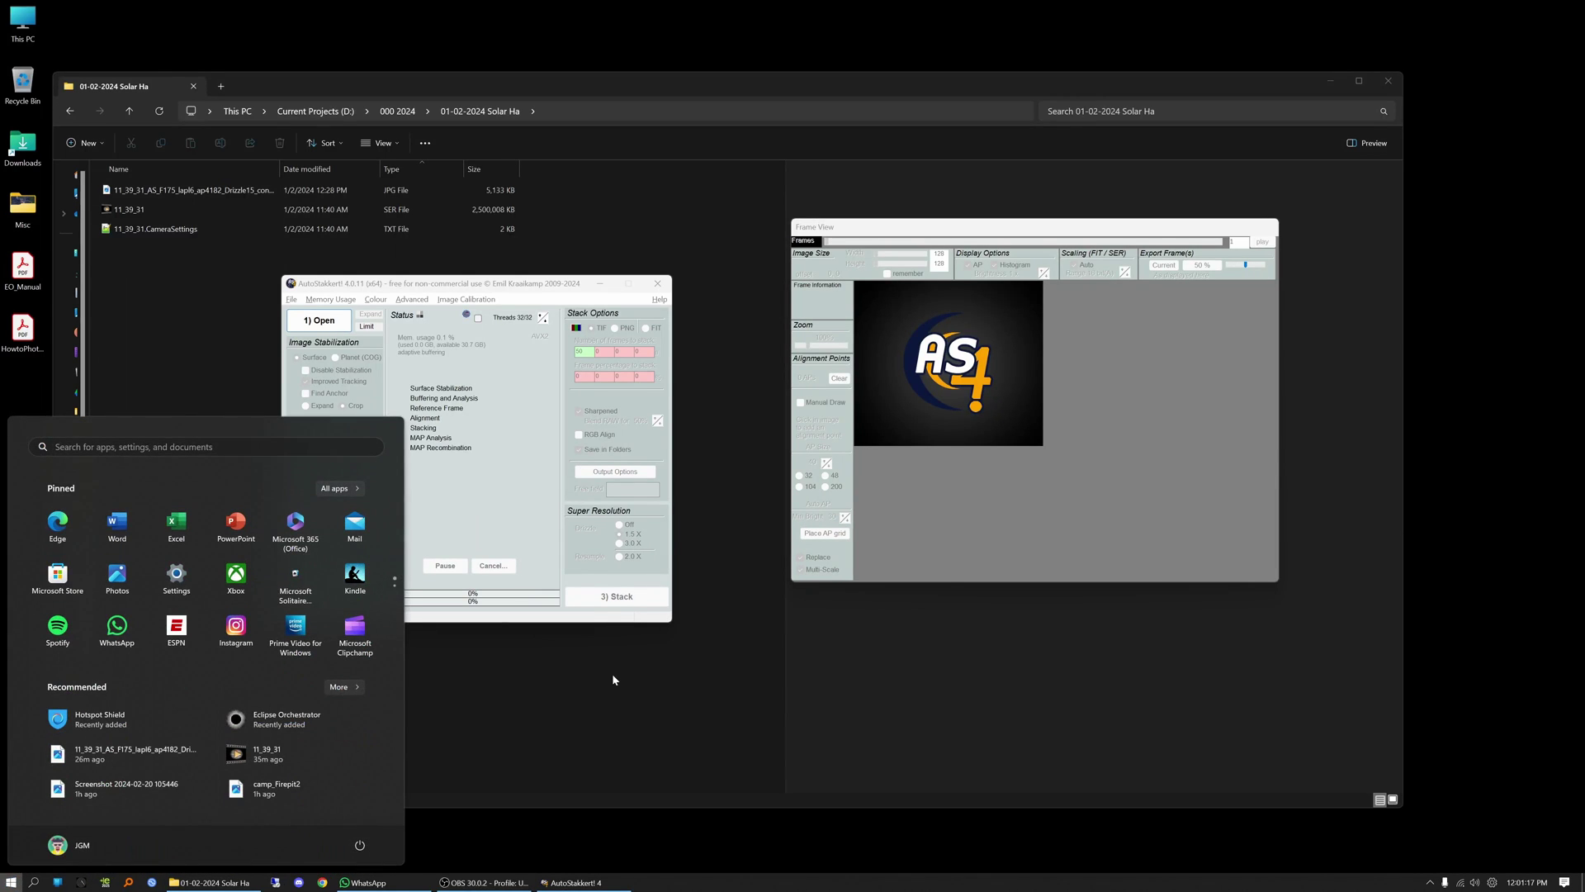
{"action": "left_click", "coordinate": [612, 671]}
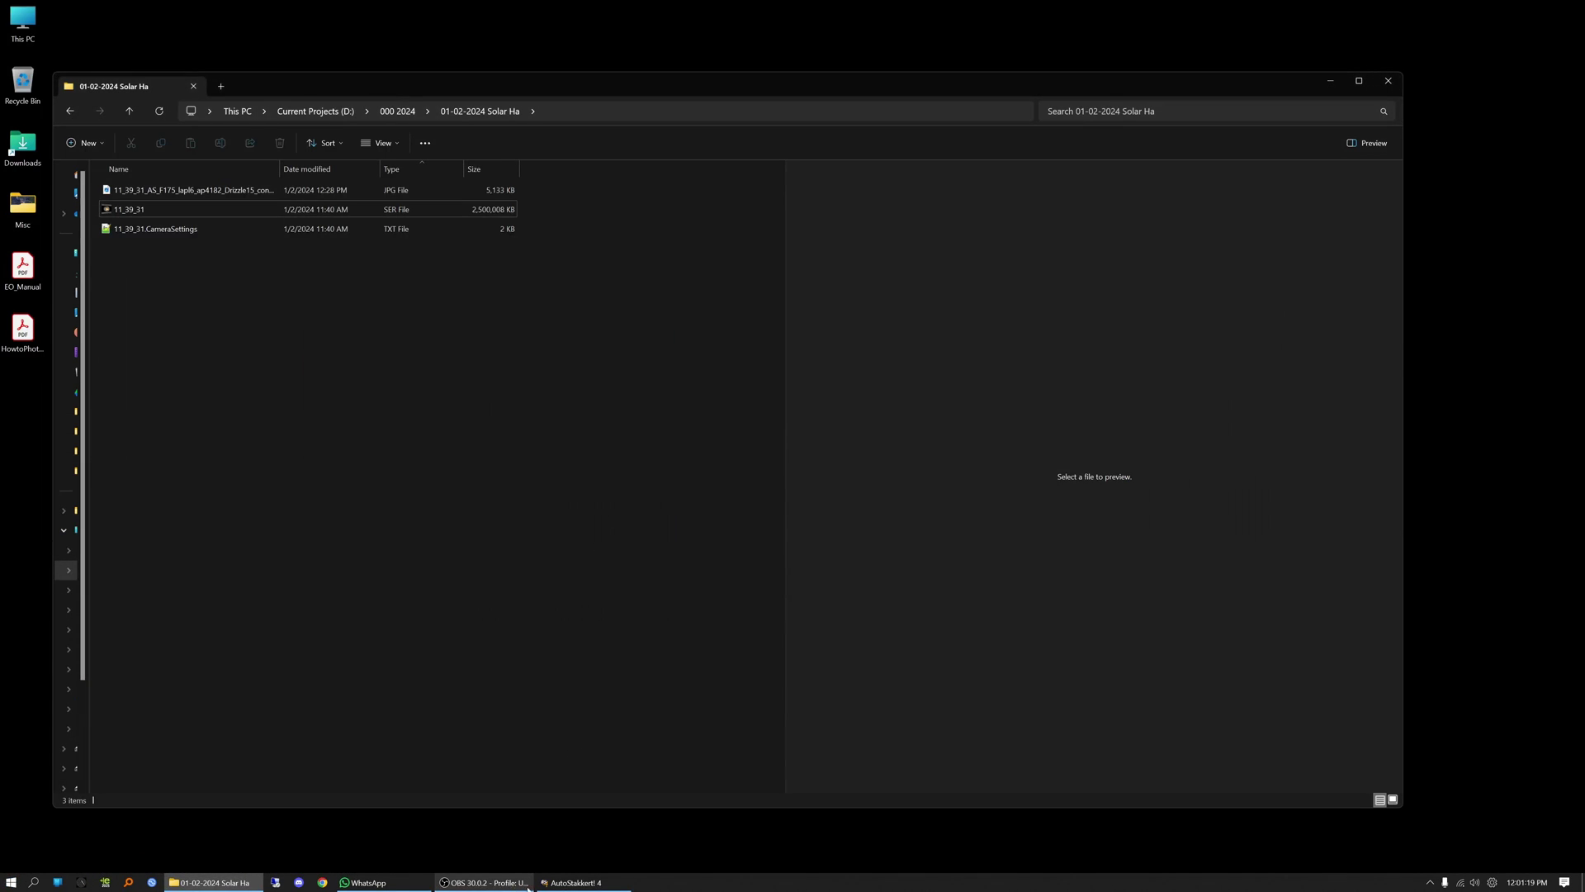
{"action": "left_click", "coordinate": [586, 882]}
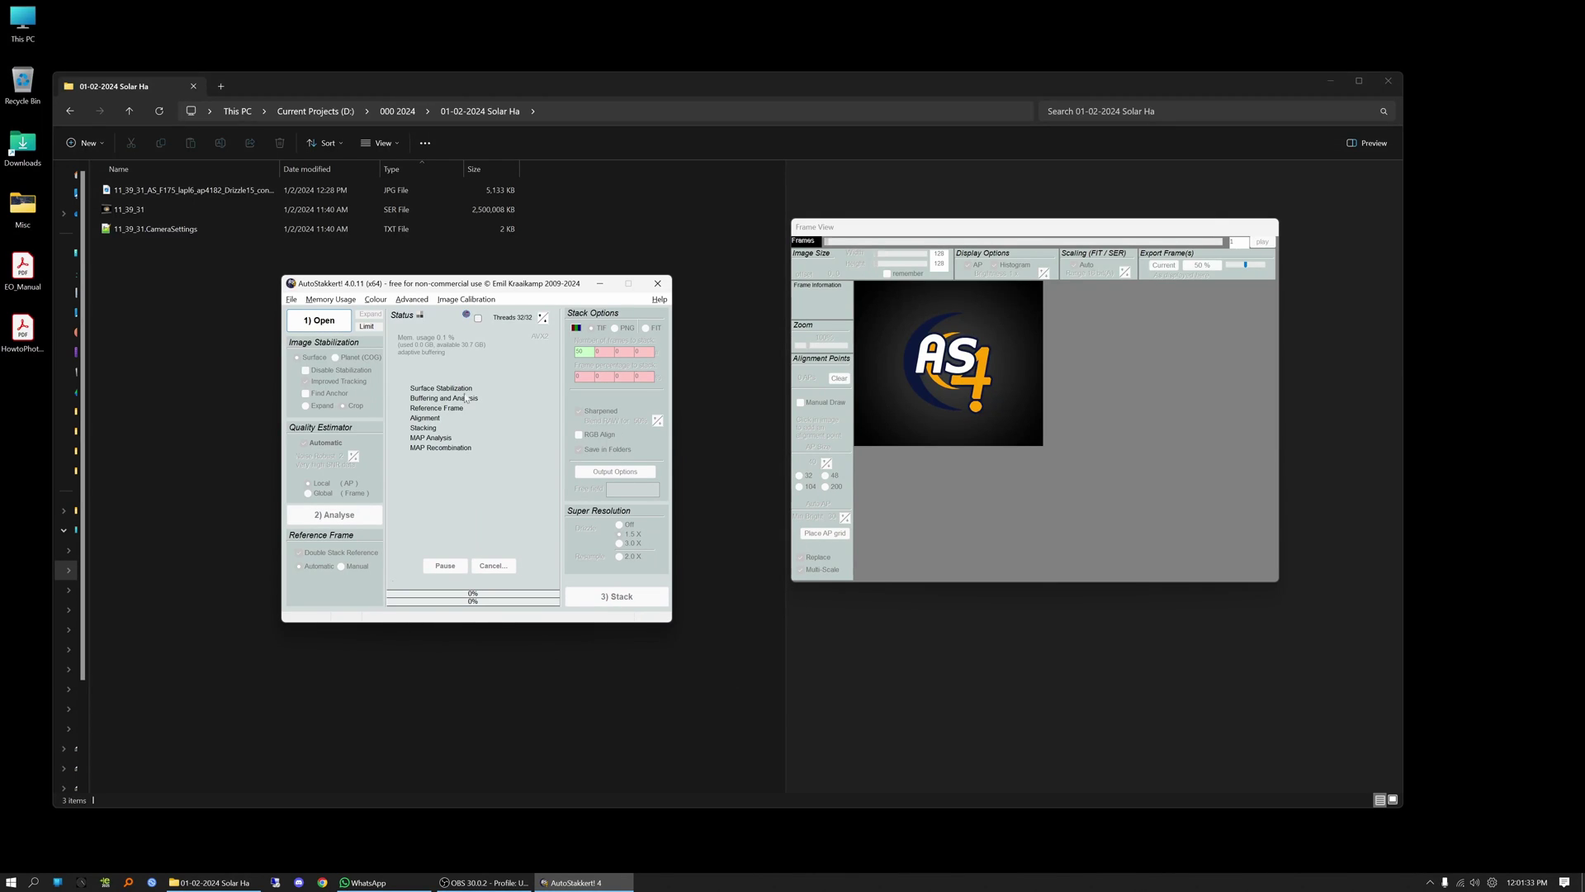
- Preview 11_39_31.ser, play it in SER Player past frame 484, then close the player
{"action": "left_click", "coordinate": [128, 214]}
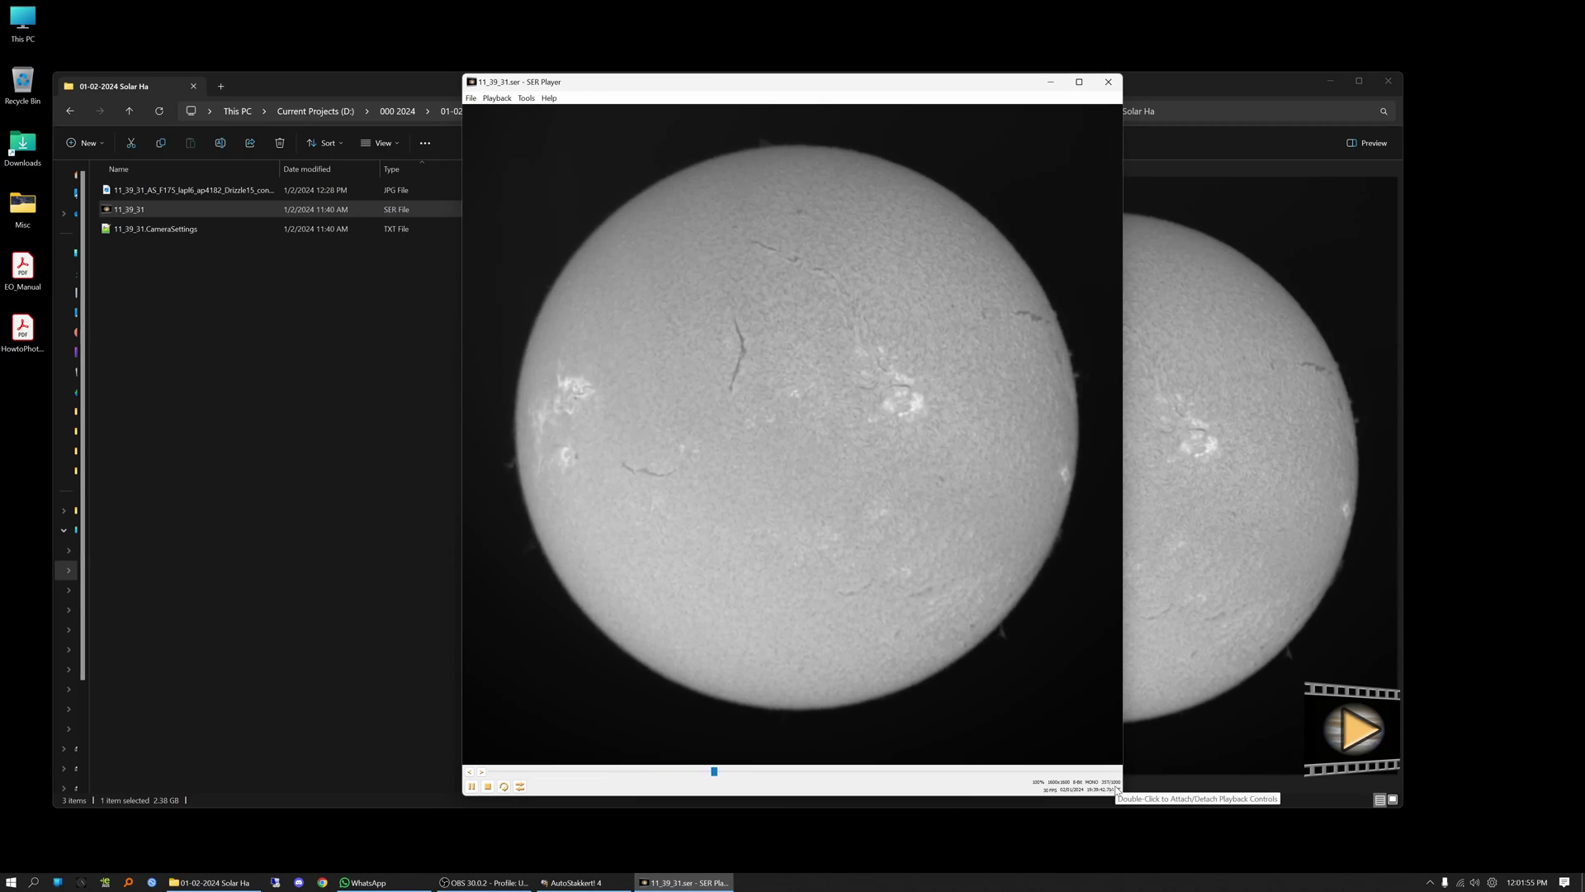
{"action": "key", "text": "F12"}
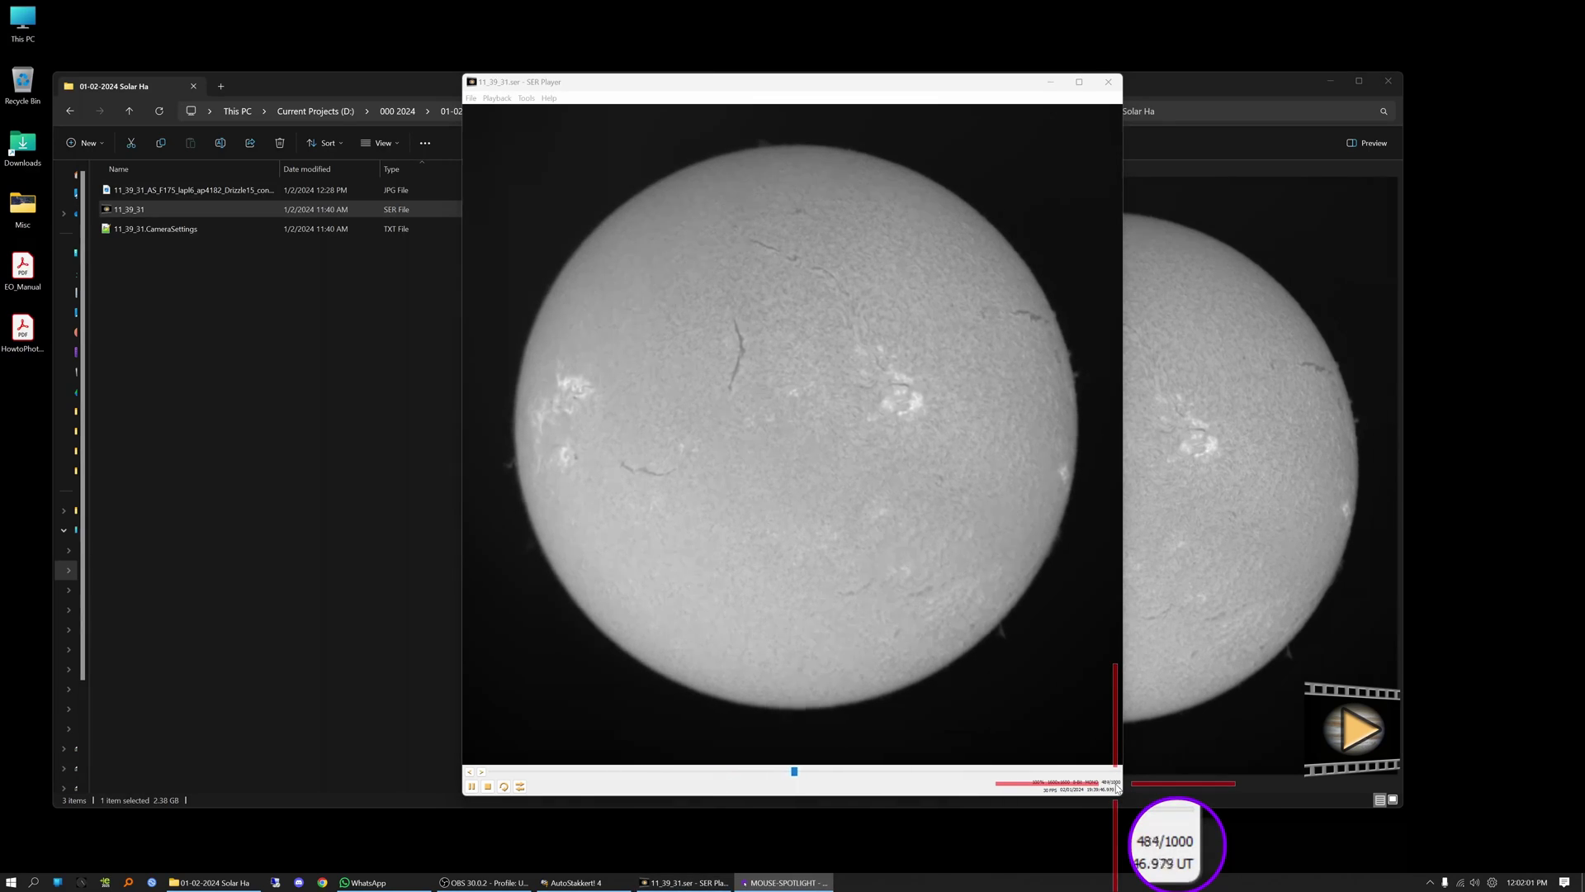
{"action": "key", "text": "F12"}
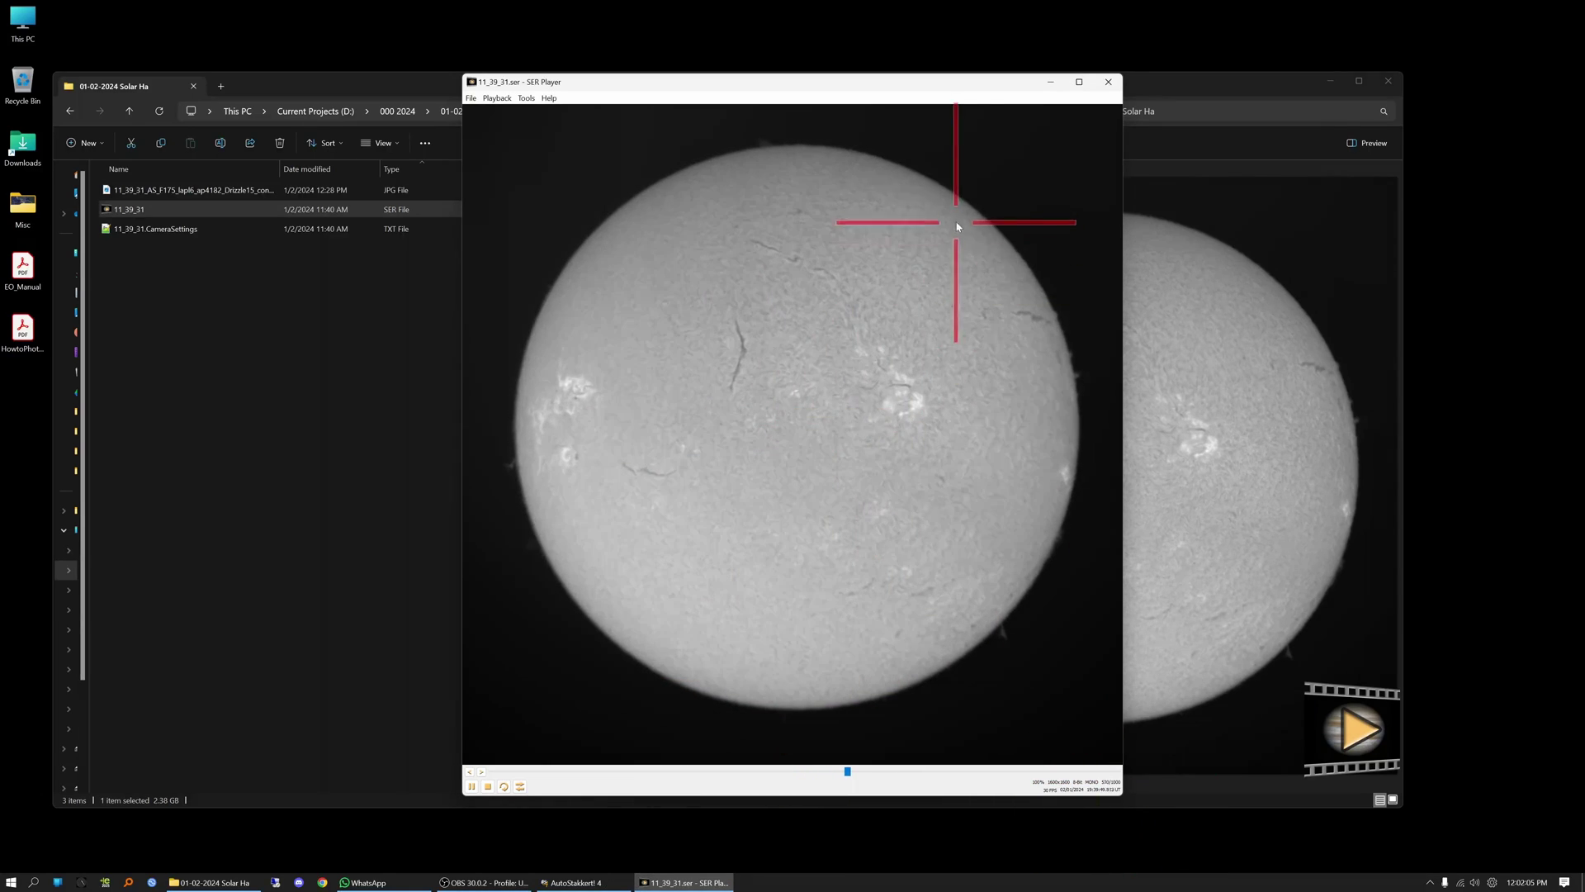
{"action": "left_click", "coordinate": [1108, 83]}
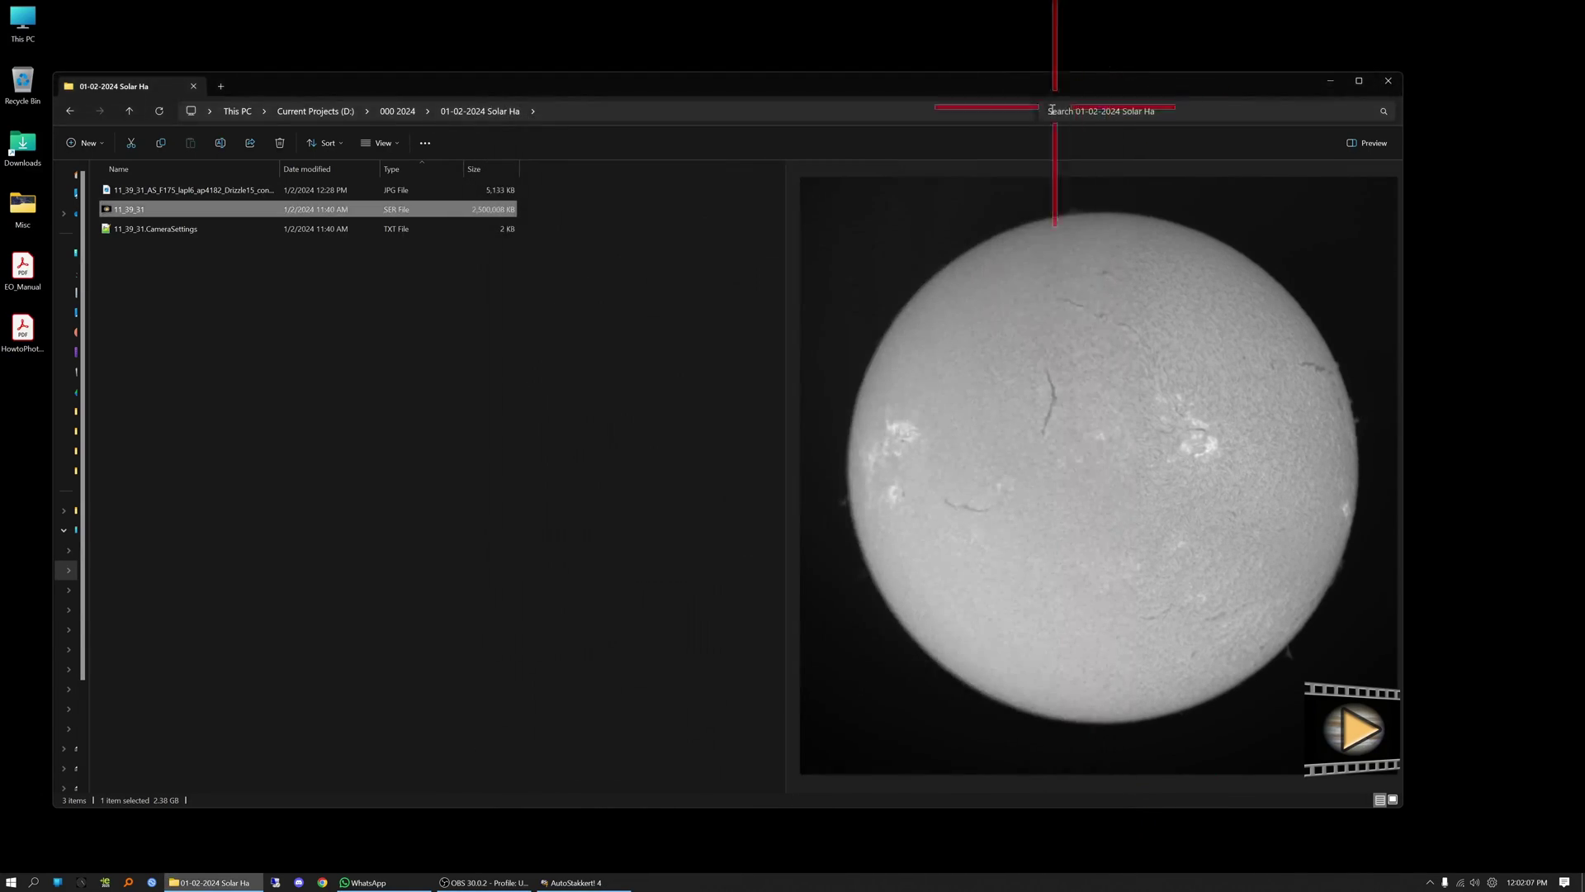
- Load 11_39_31.ser into AutoStakkert! 4 so its 1000-frame solar disc appears
{"action": "left_click", "coordinate": [558, 883]}
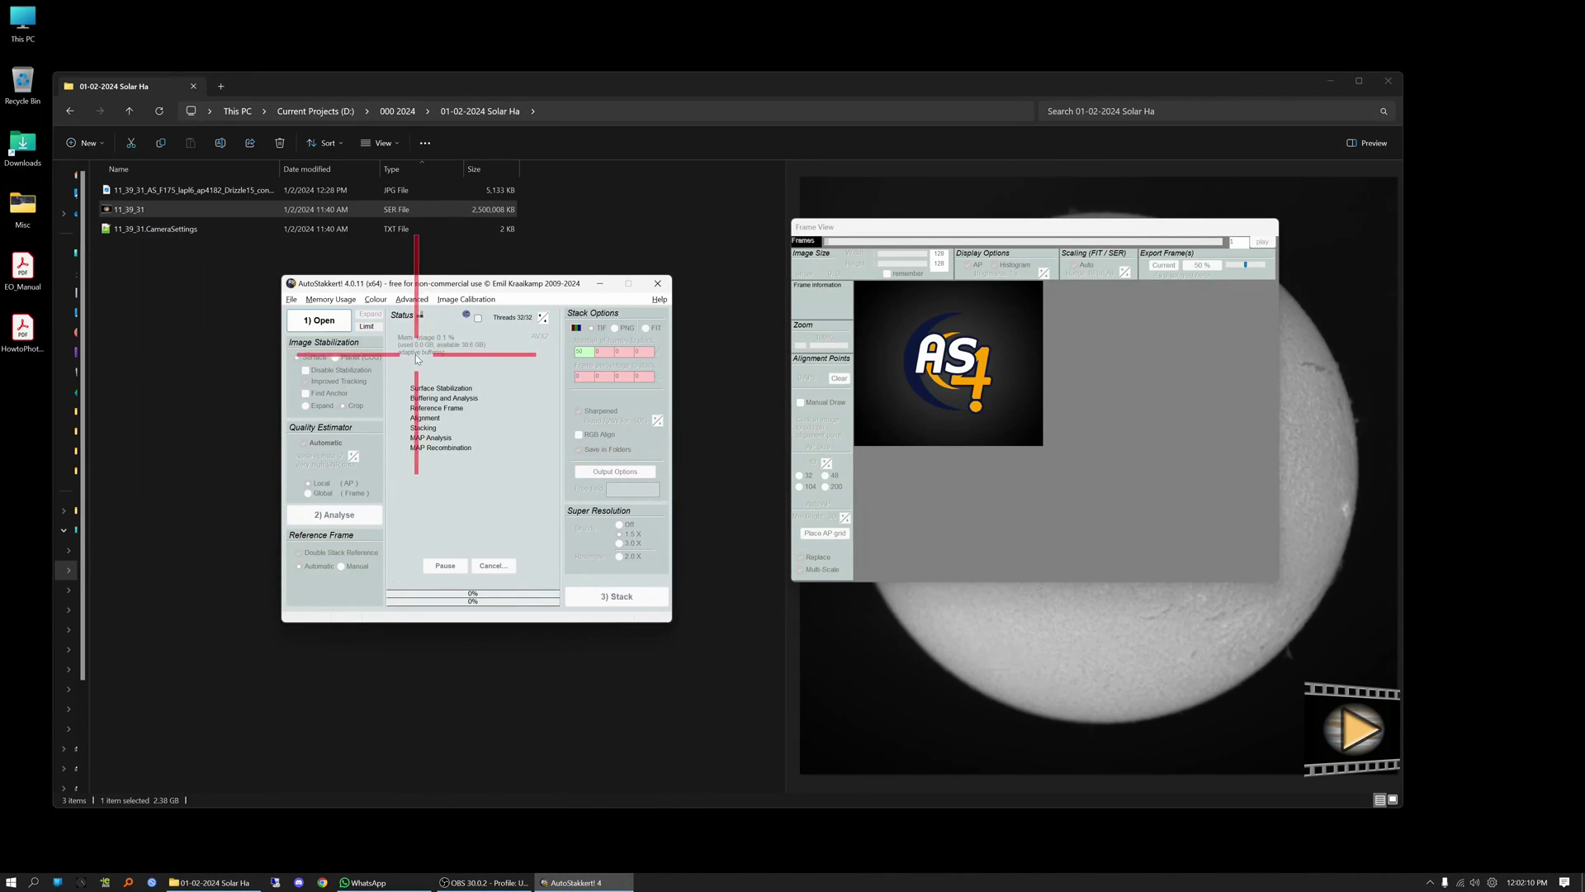
{"action": "left_click", "coordinate": [330, 323]}
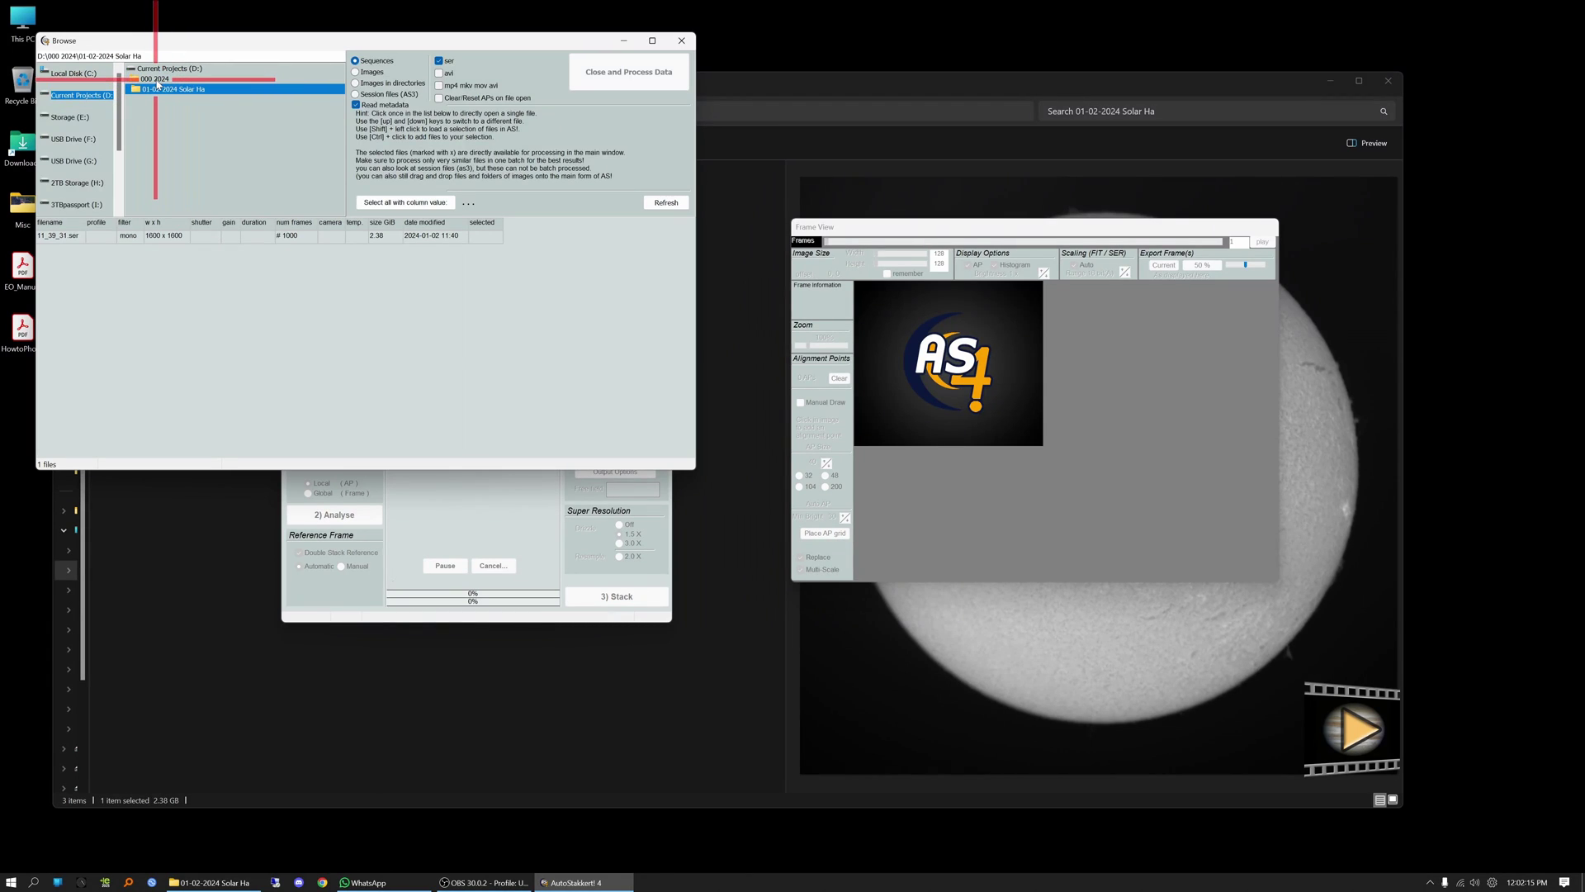
{"action": "left_click", "coordinate": [71, 238]}
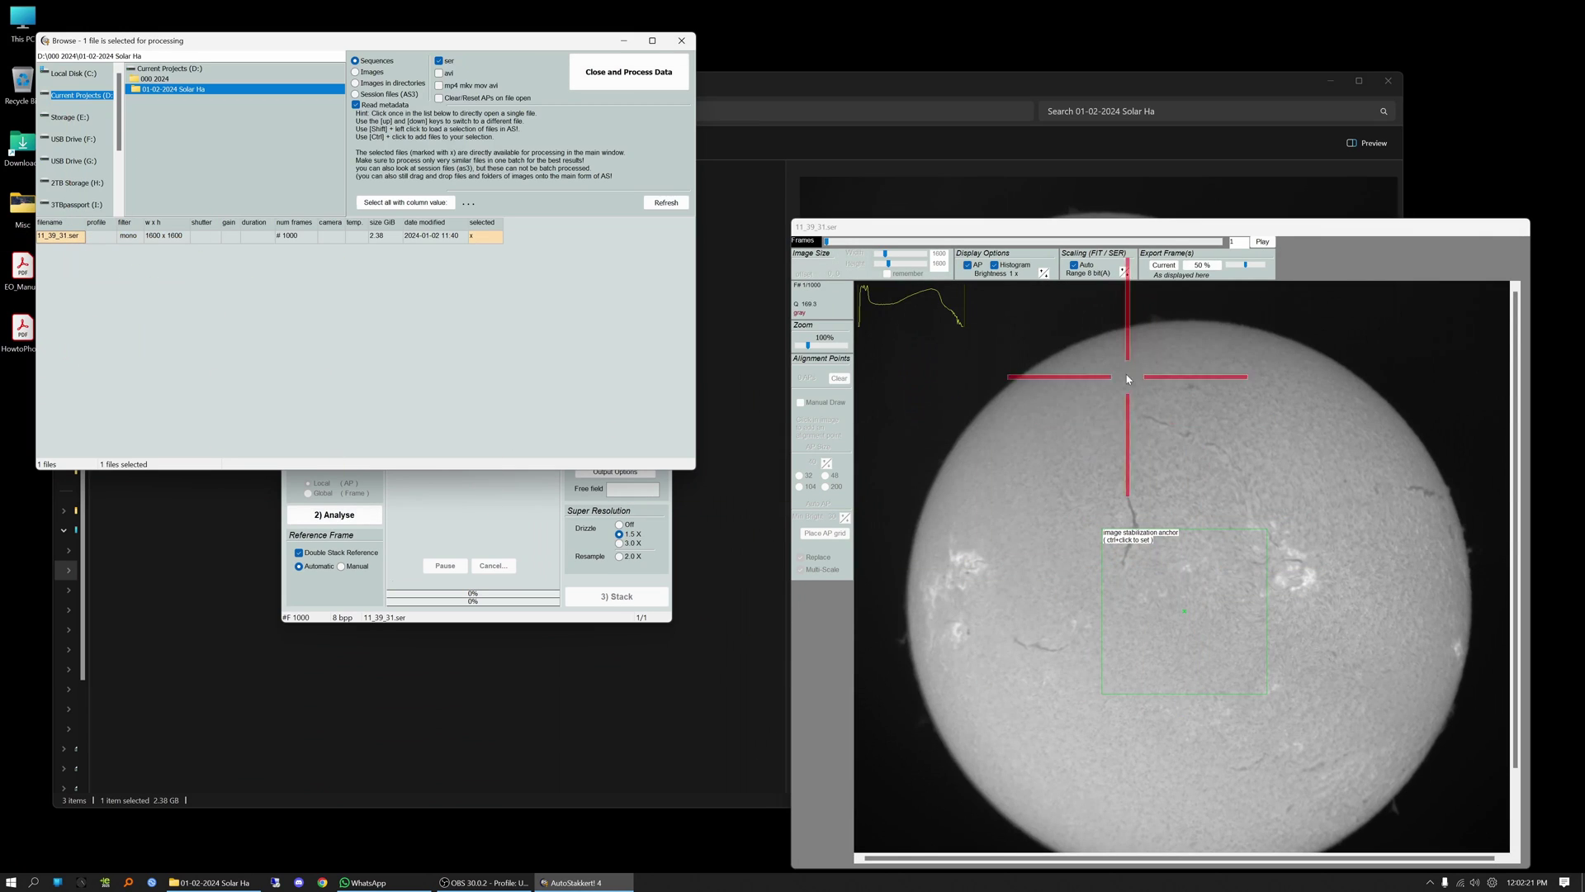
{"action": "left_click_drag", "start_coordinate": [1009, 240], "coordinate": [932, 144]}
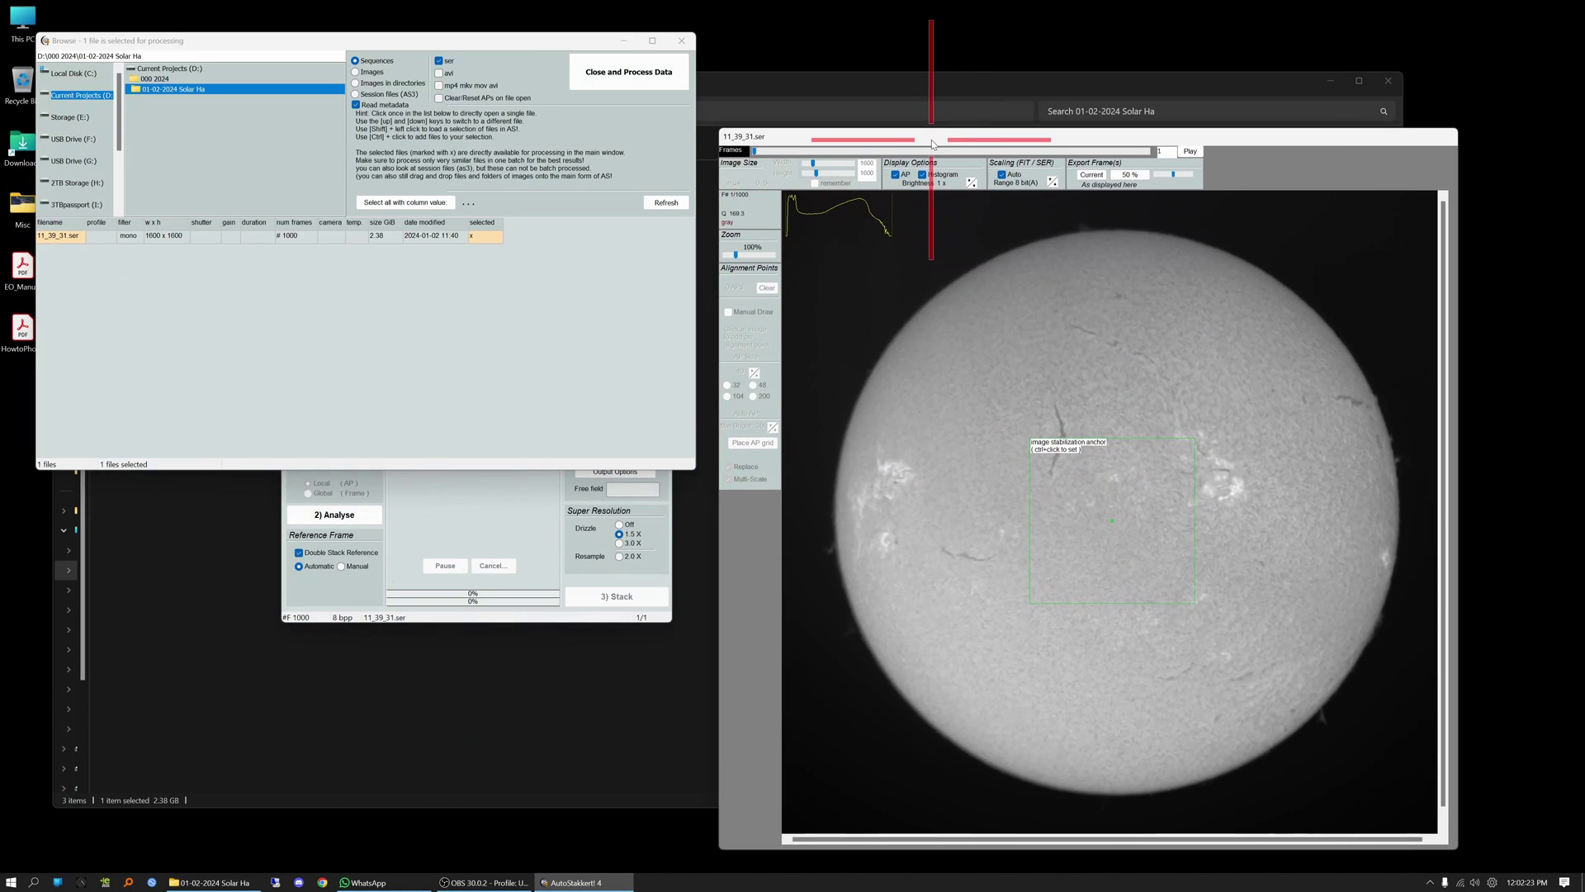
{"action": "left_click", "coordinate": [630, 78]}
- Set the stabilization anchor on the upper-left limb, then shift it onto a dark surface feature
{"action": "left_click_drag", "start_coordinate": [802, 142], "coordinate": [780, 95]}
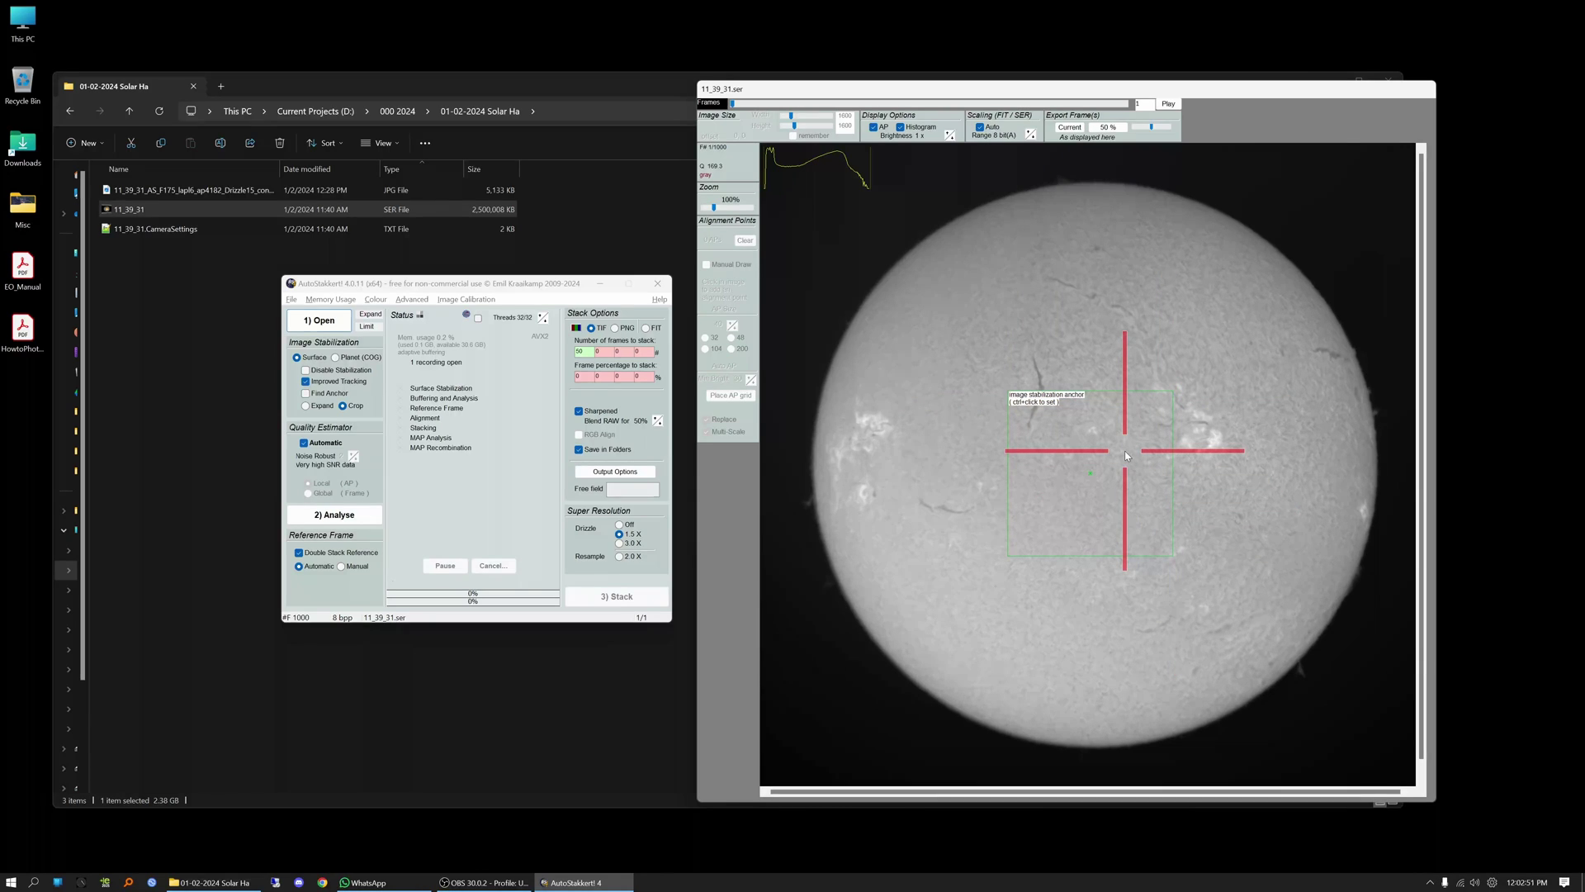
{"action": "left_click", "coordinate": [868, 247], "text": "ctrl"}
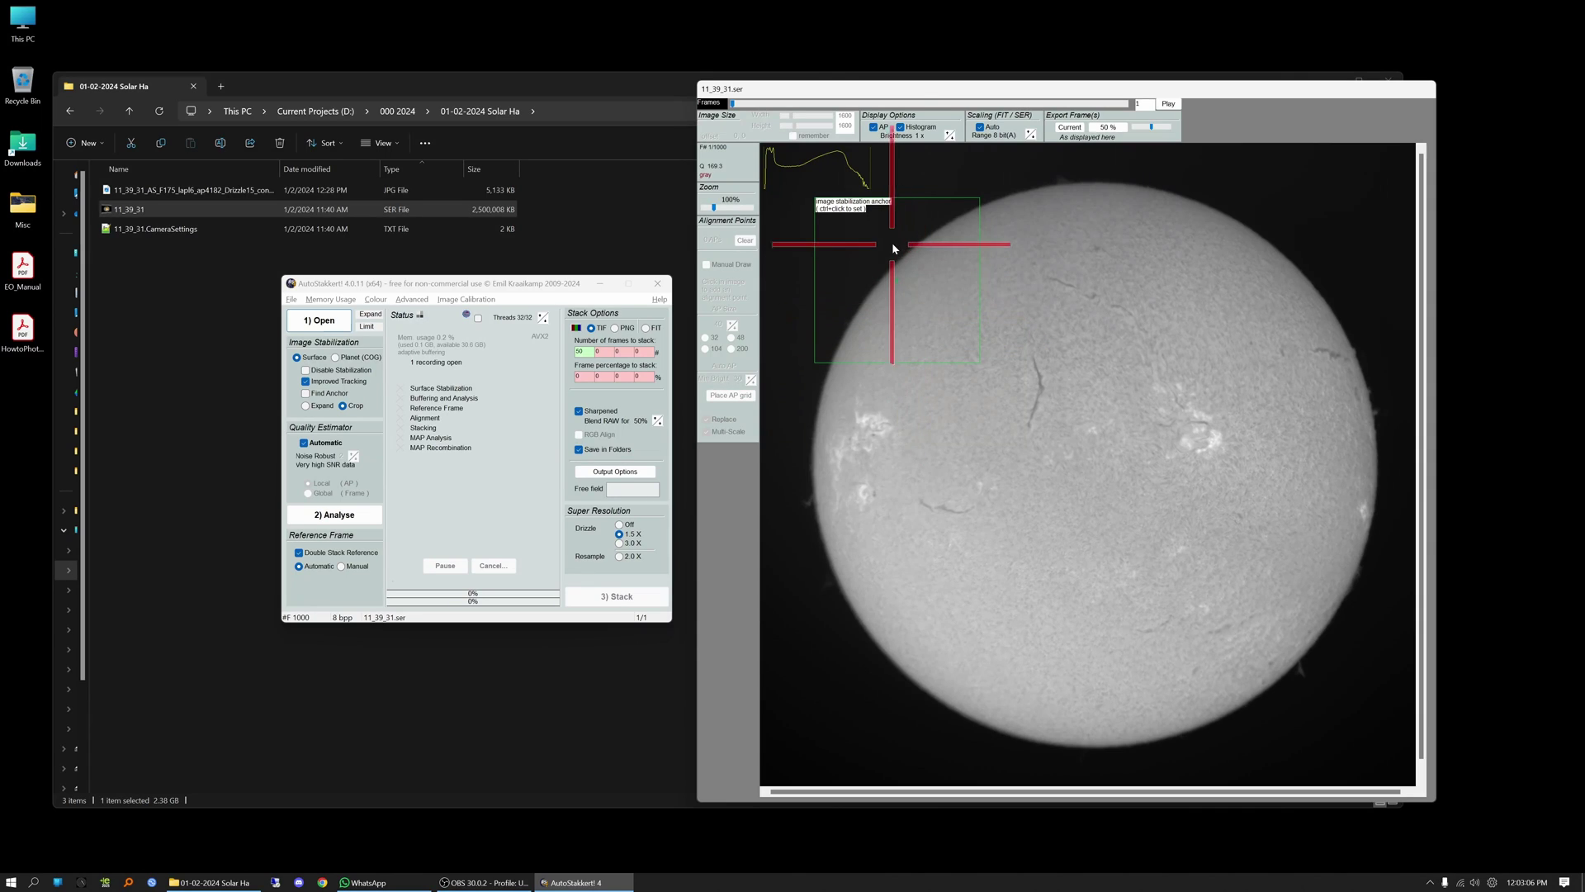
{"action": "left_click", "coordinate": [962, 352], "text": "ctrl"}
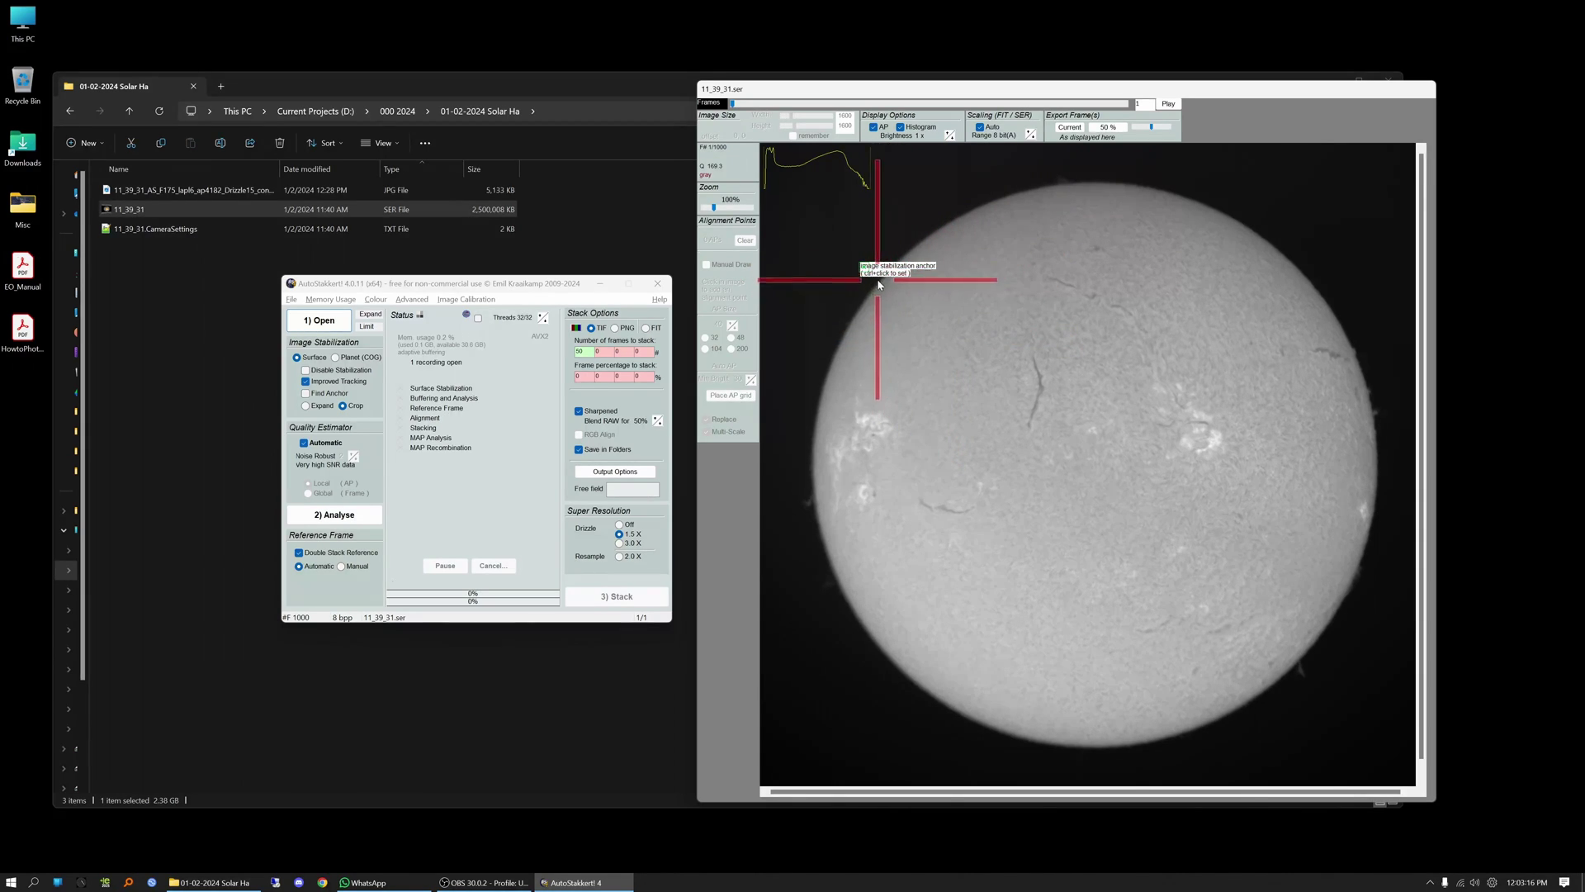
{"action": "left_click", "coordinate": [832, 241], "text": "ctrl"}
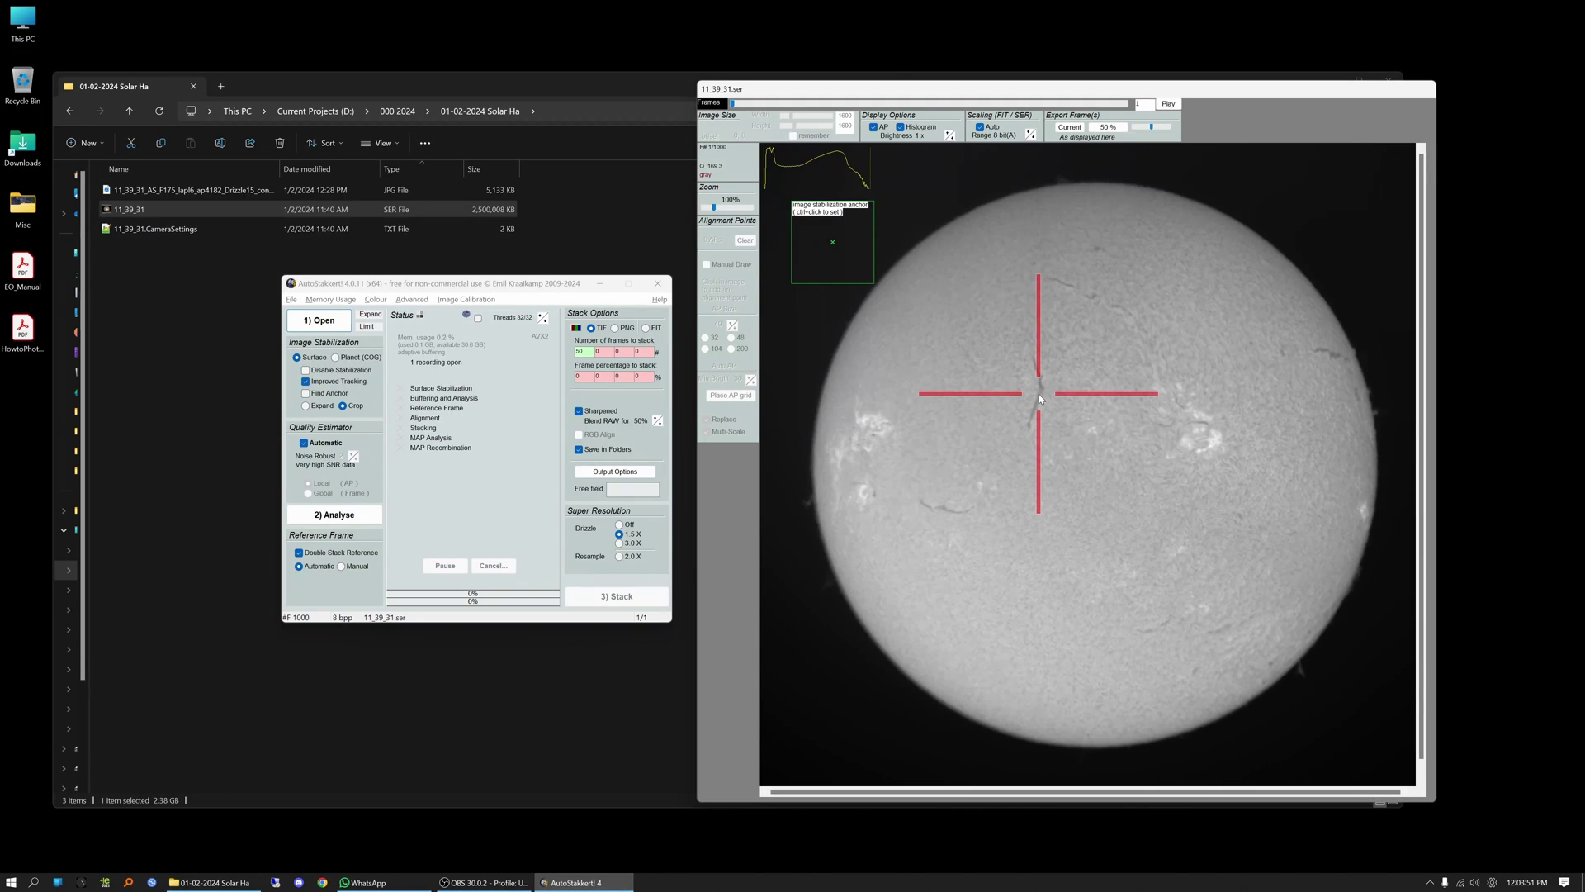
- Re-anchor image stabilization on the dark filament at the middle of the solar disc
{"action": "left_click", "coordinate": [1039, 393], "text": "ctrl"}
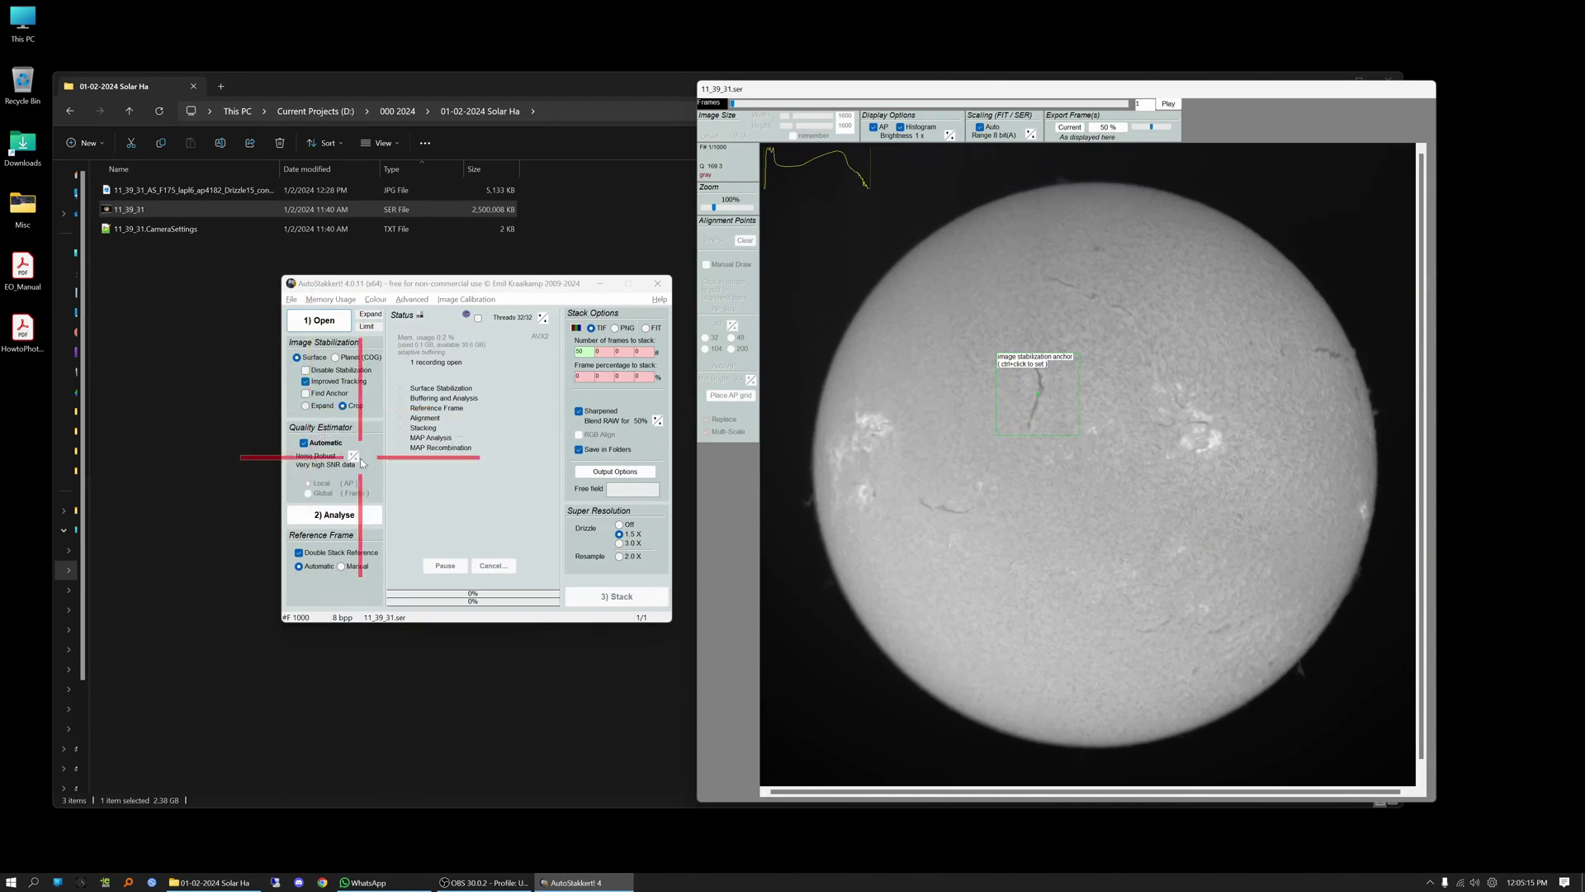
- Run the frame quality analysis, then browse frames with the Frames slider and quality graph
{"action": "left_click", "coordinate": [328, 517]}
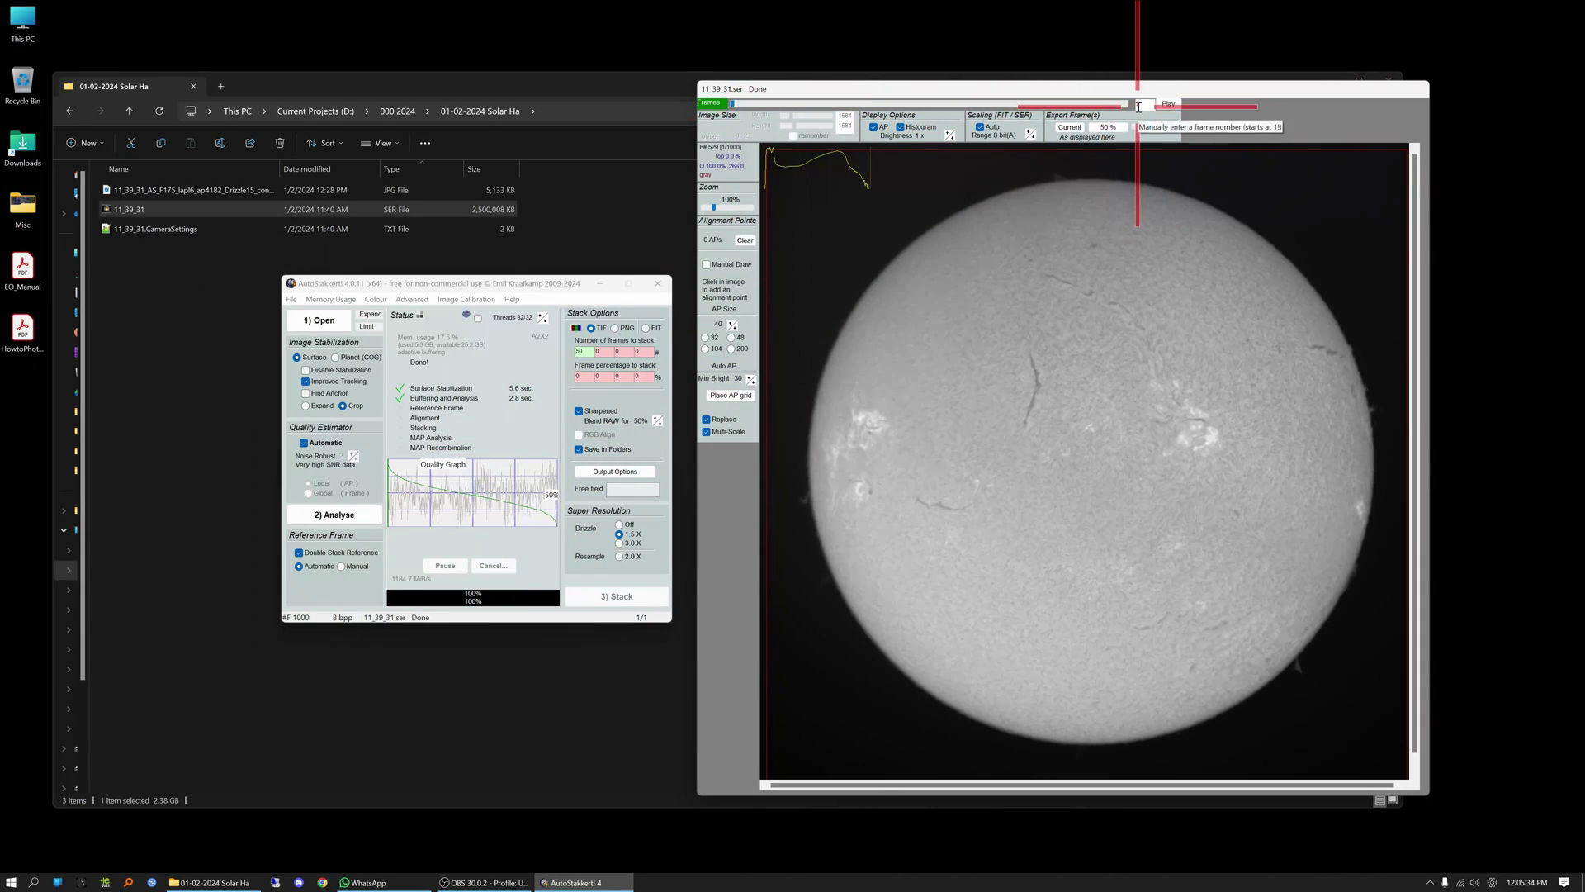
{"action": "key", "text": "ctrl+alt+m"}
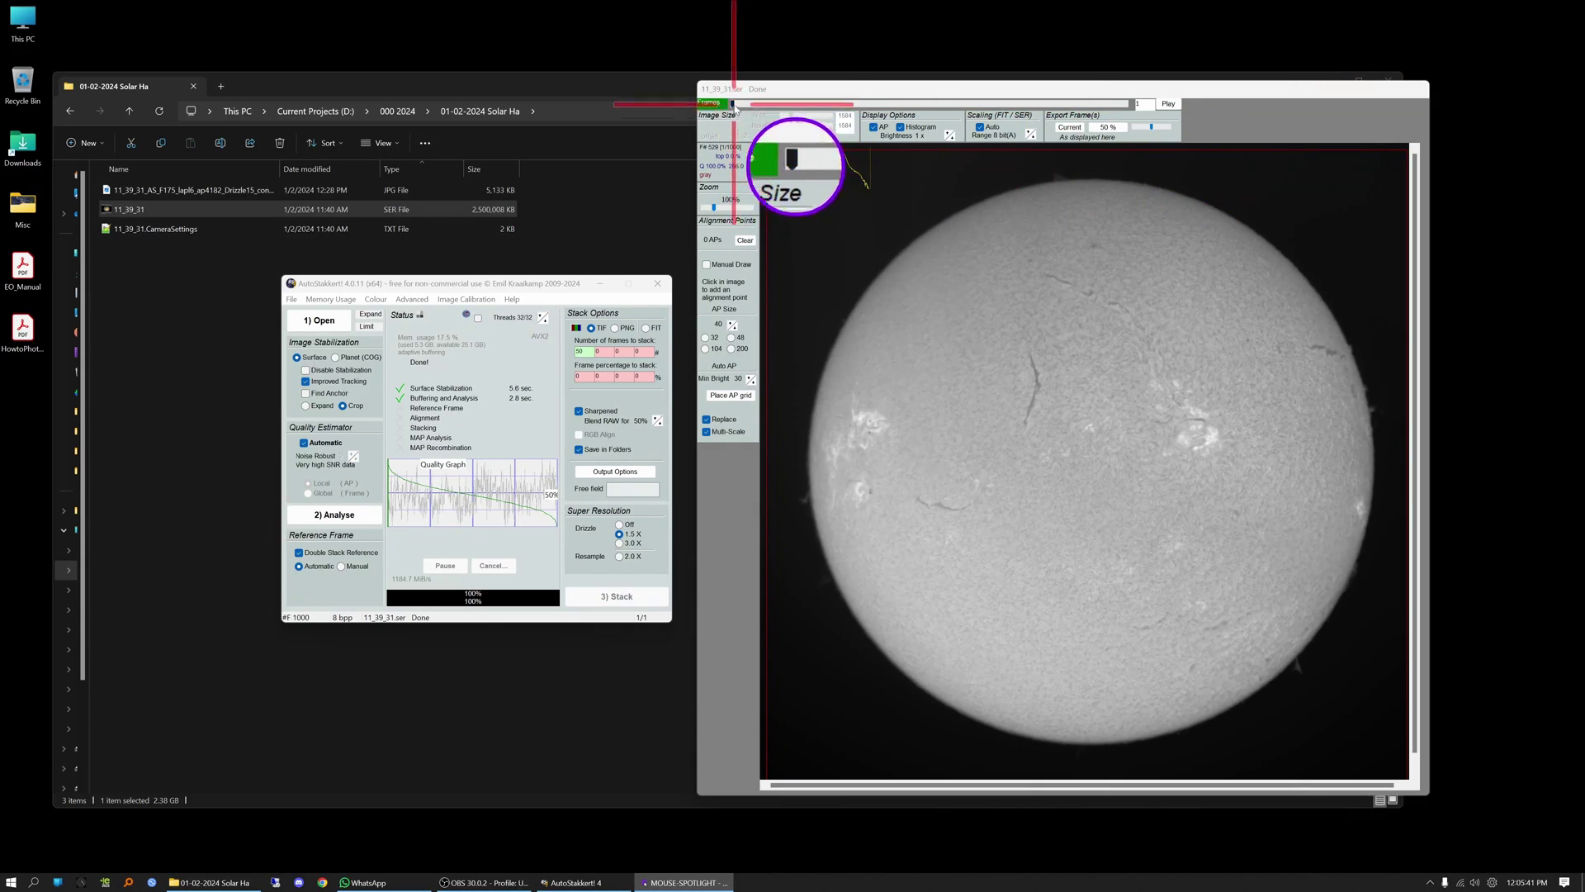
{"action": "mouse_move", "coordinate": [732, 107]}
{"action": "left_mouse_down"}
{"action": "mouse_move", "coordinate": [1139, 104]}
{"action": "mouse_move", "coordinate": [894, 117]}
{"action": "mouse_move", "coordinate": [1039, 128]}
{"action": "mouse_move", "coordinate": [960, 121]}
{"action": "mouse_move", "coordinate": [964, 107]}
{"action": "mouse_move", "coordinate": [731, 108]}
{"action": "left_mouse_up"}
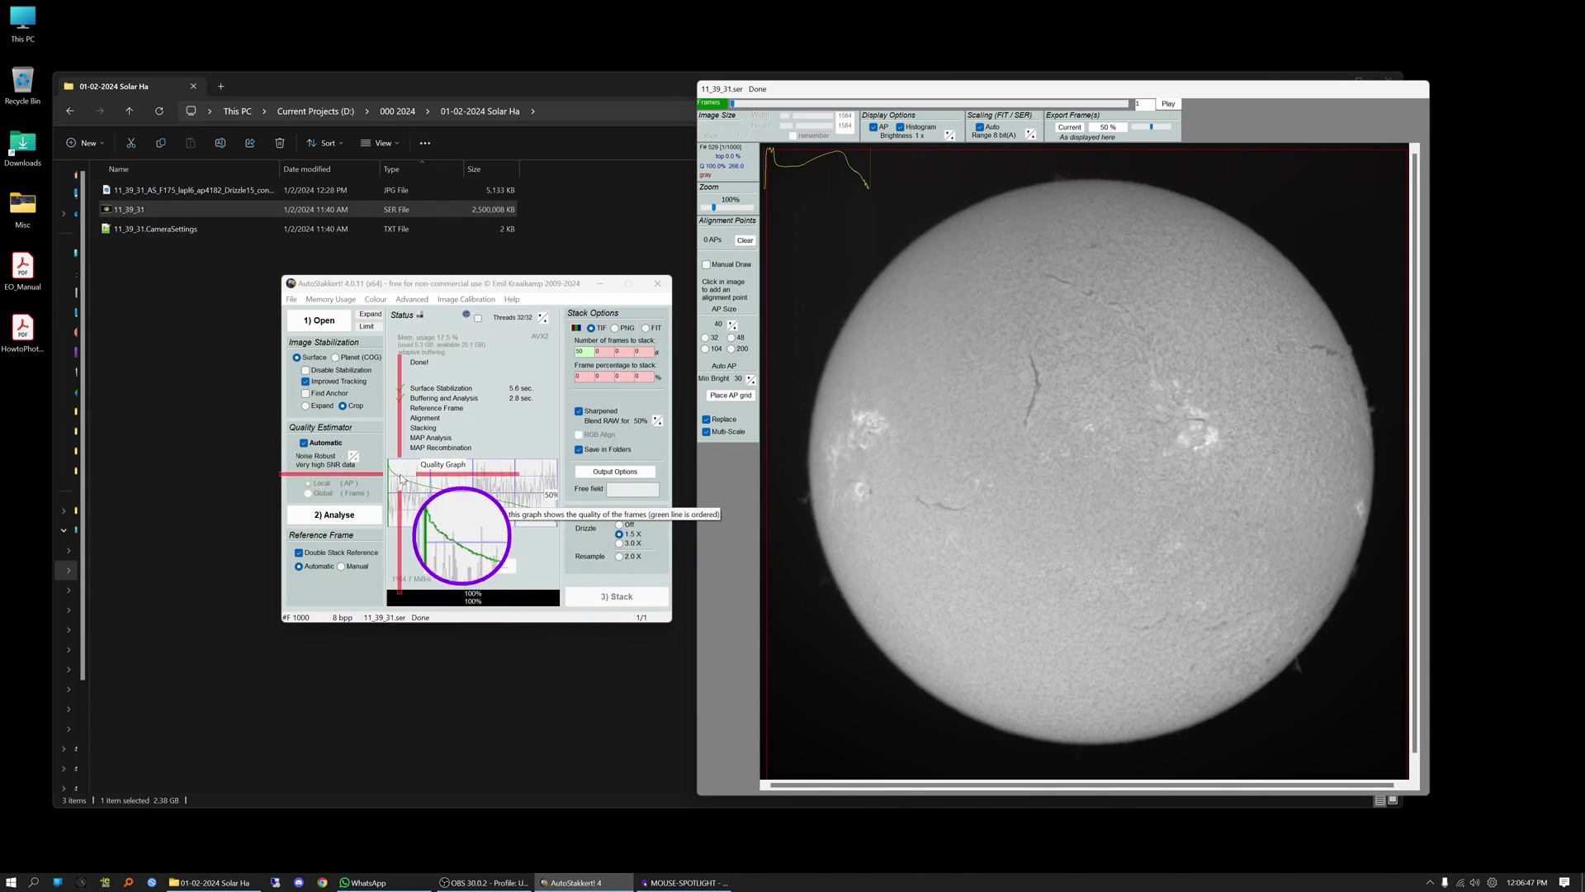
{"action": "left_click", "coordinate": [402, 481]}
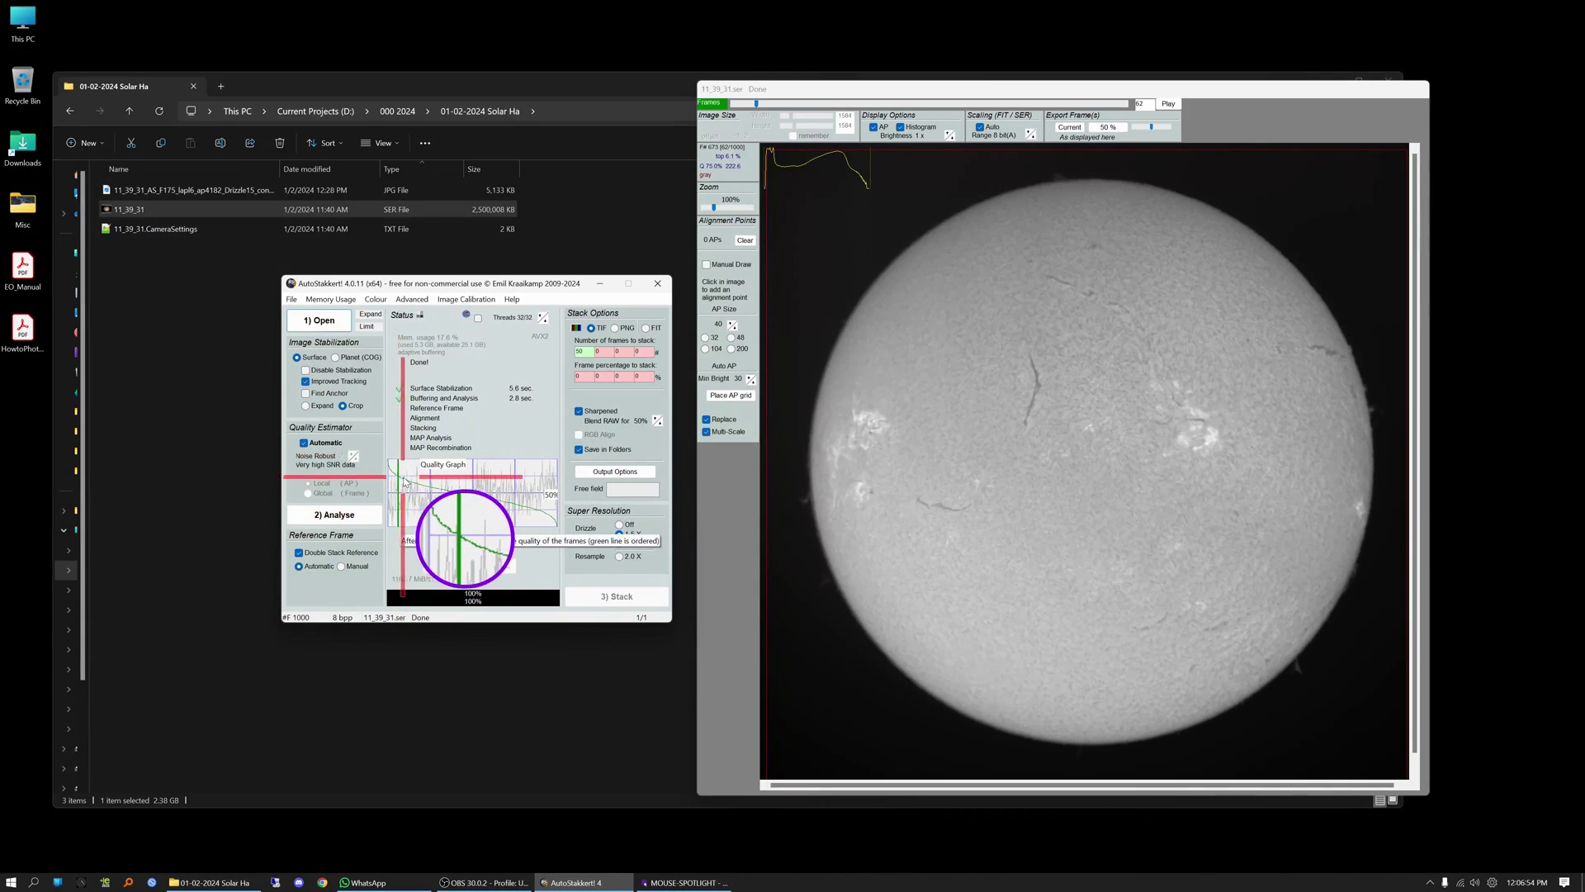
{"action": "left_click", "coordinate": [979, 125]}
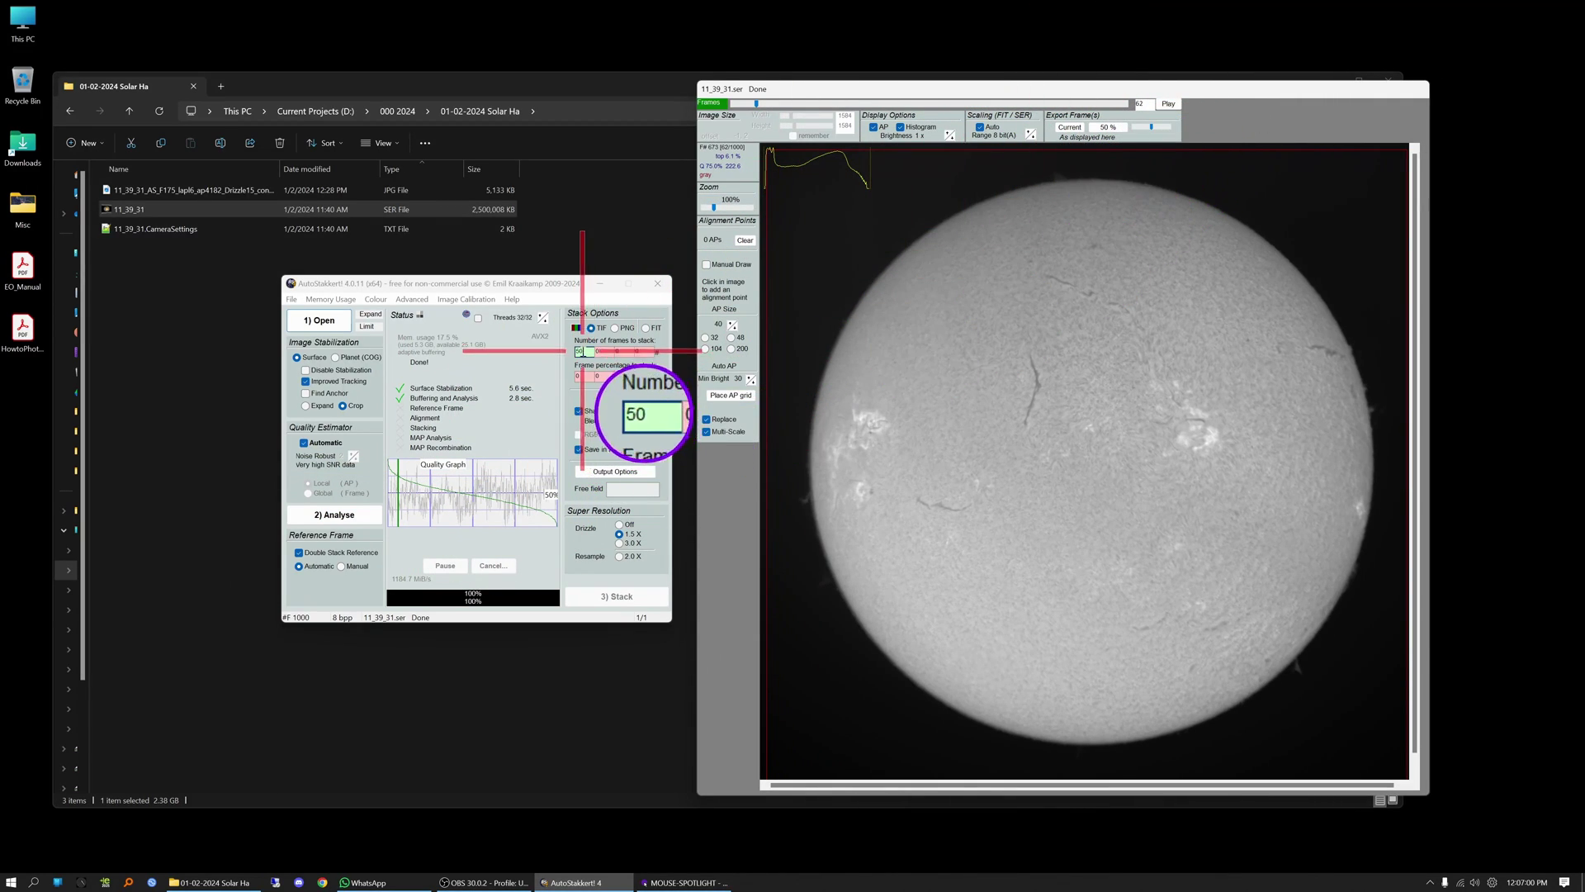
- Change Number of frames to stack from 50 to 60
{"action": "double_click", "coordinate": [585, 352]}
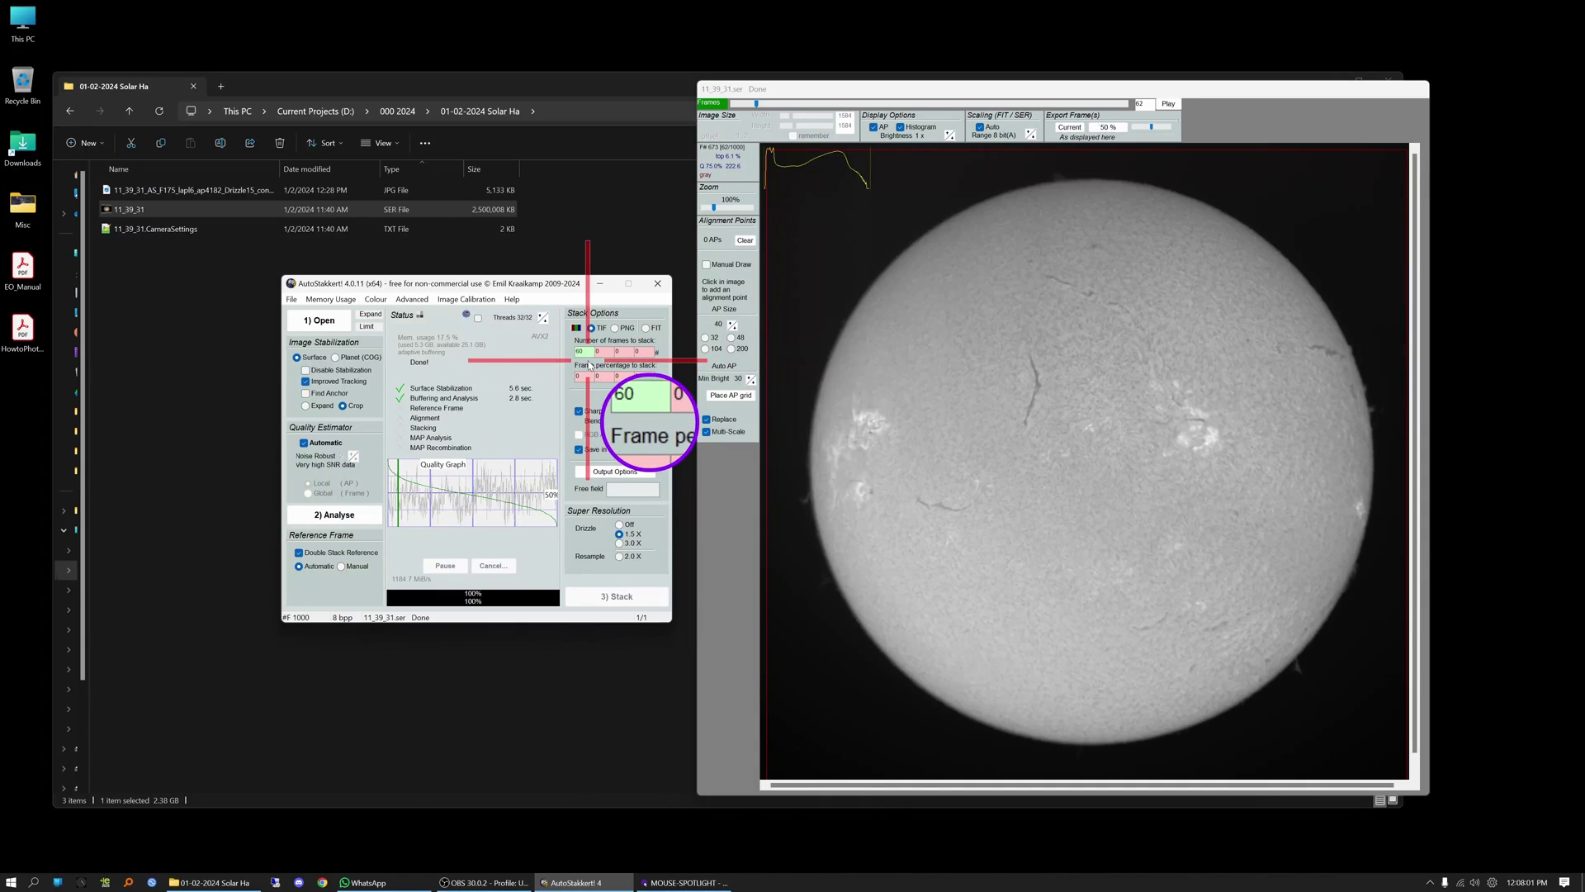
- Enter 25 in the first frame-percentage box so the best 25% of frames also get stacked
{"action": "left_click", "coordinate": [587, 375]}
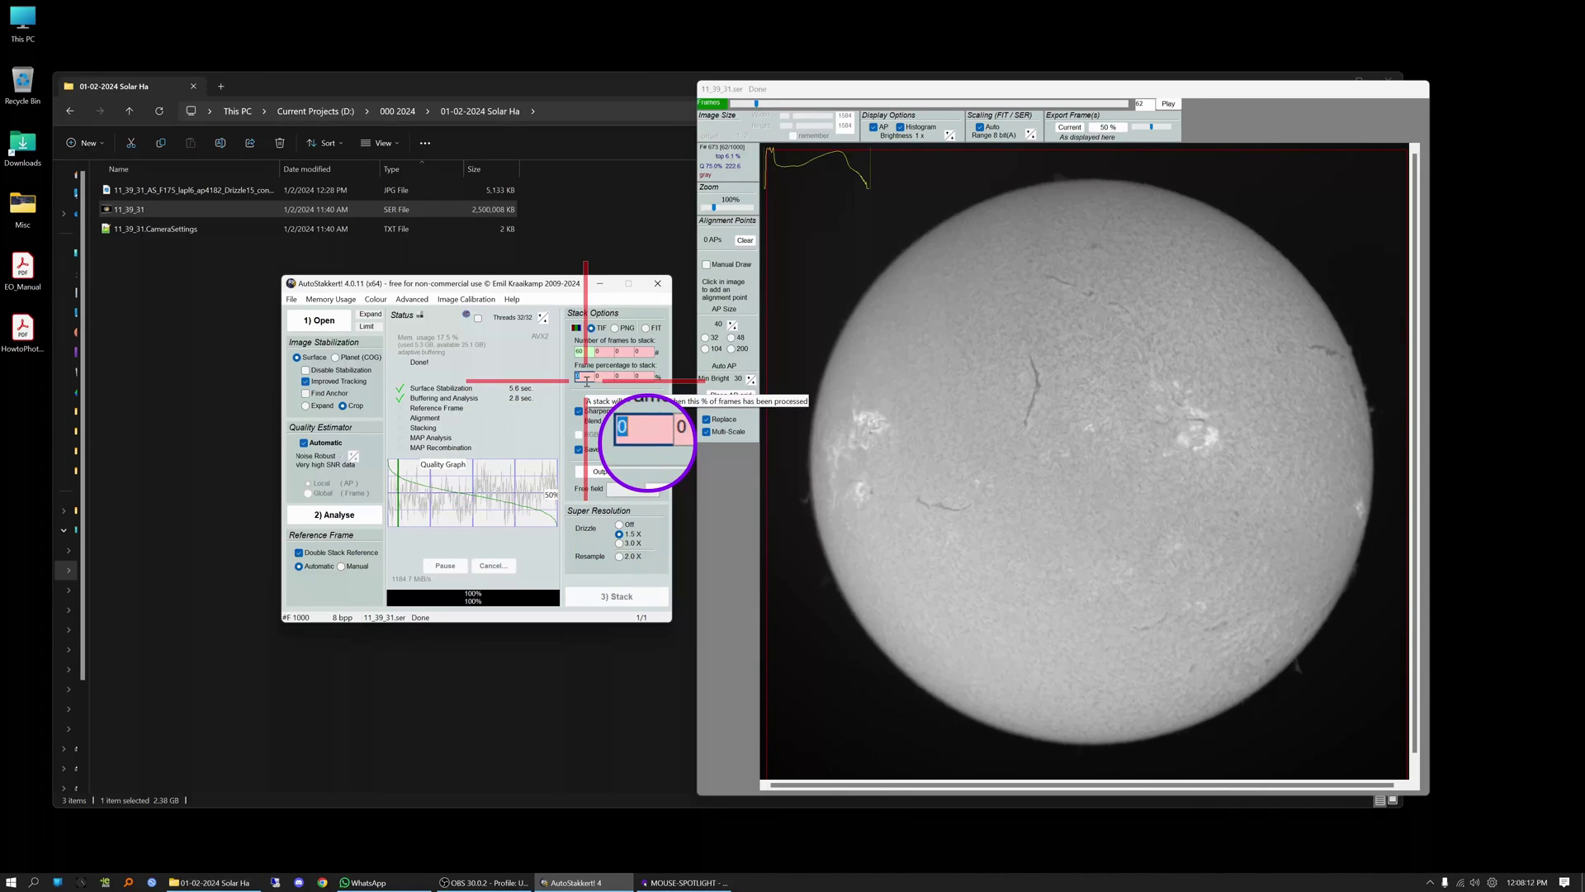
{"action": "type", "text": "25"}
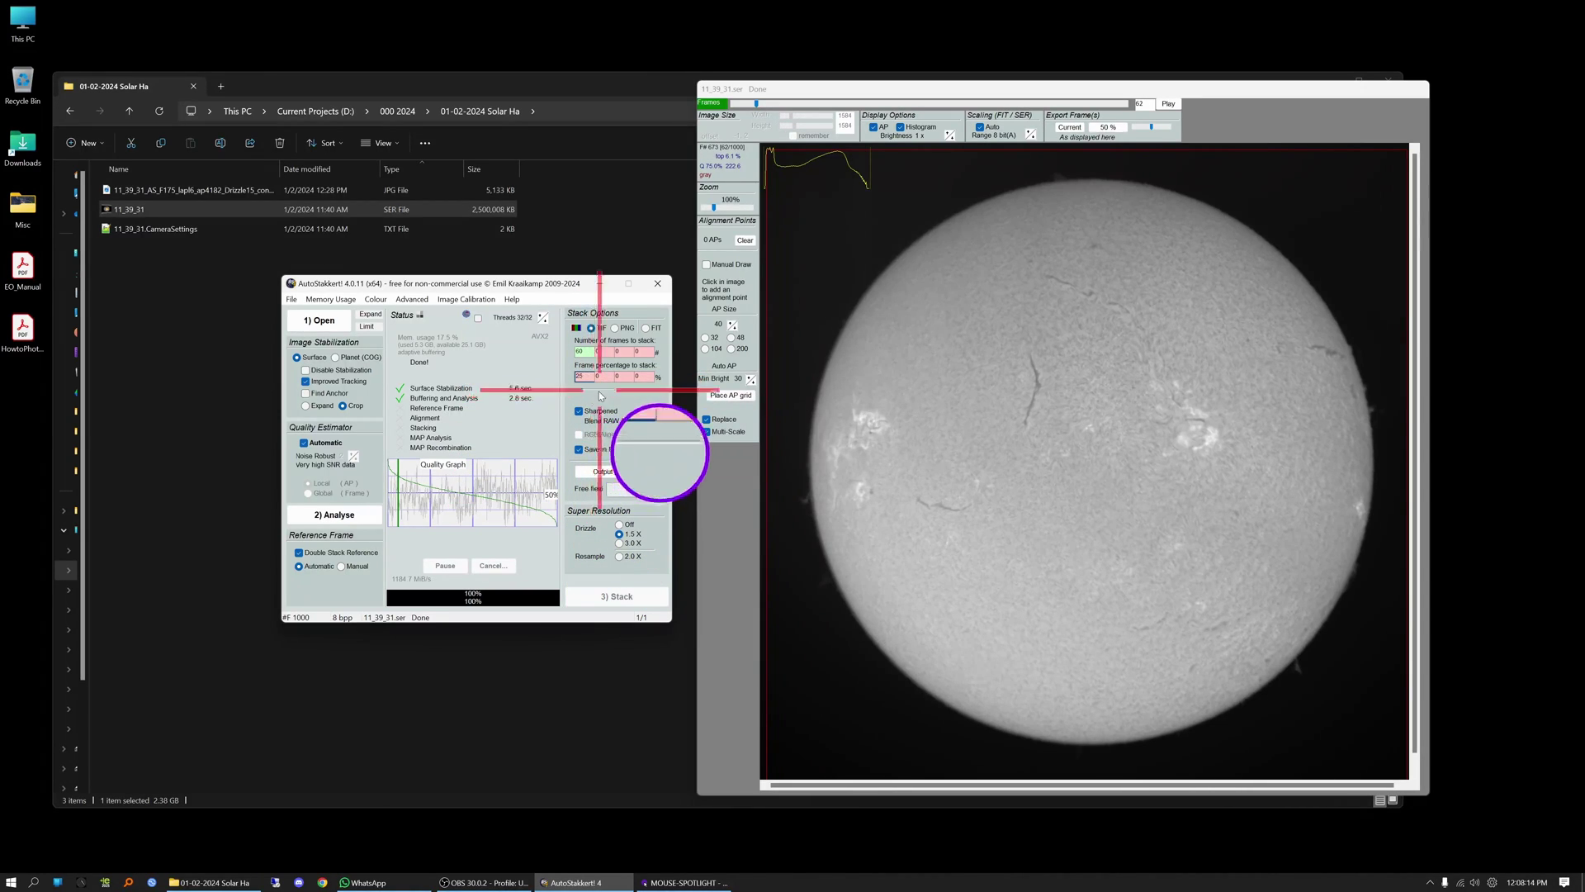
{"action": "key", "text": "Tab"}
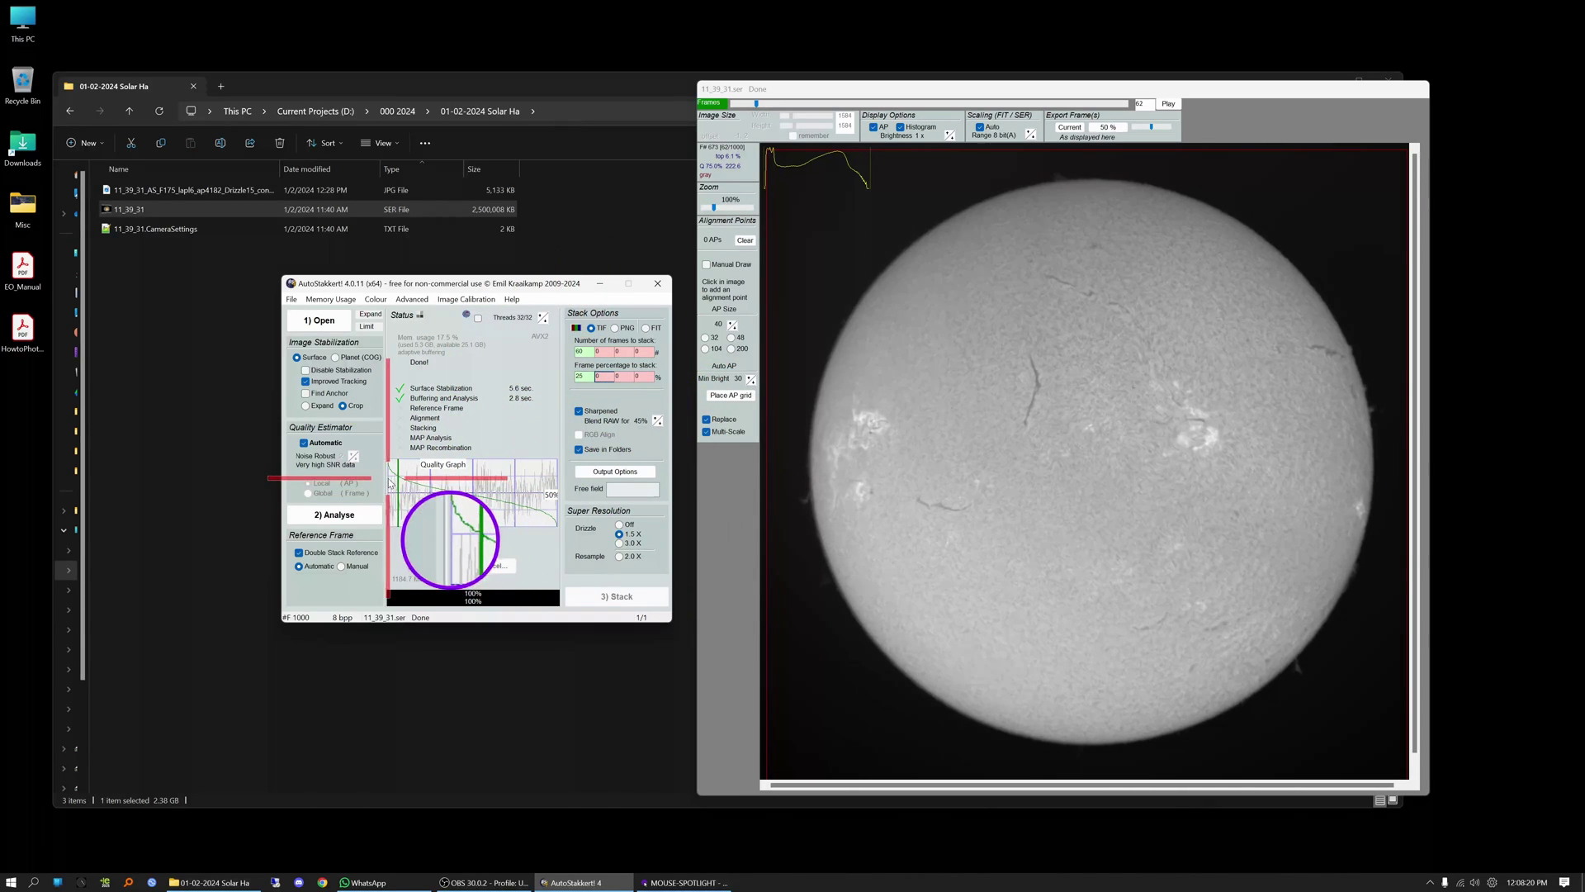
{"action": "mouse_move", "coordinate": [398, 484]}
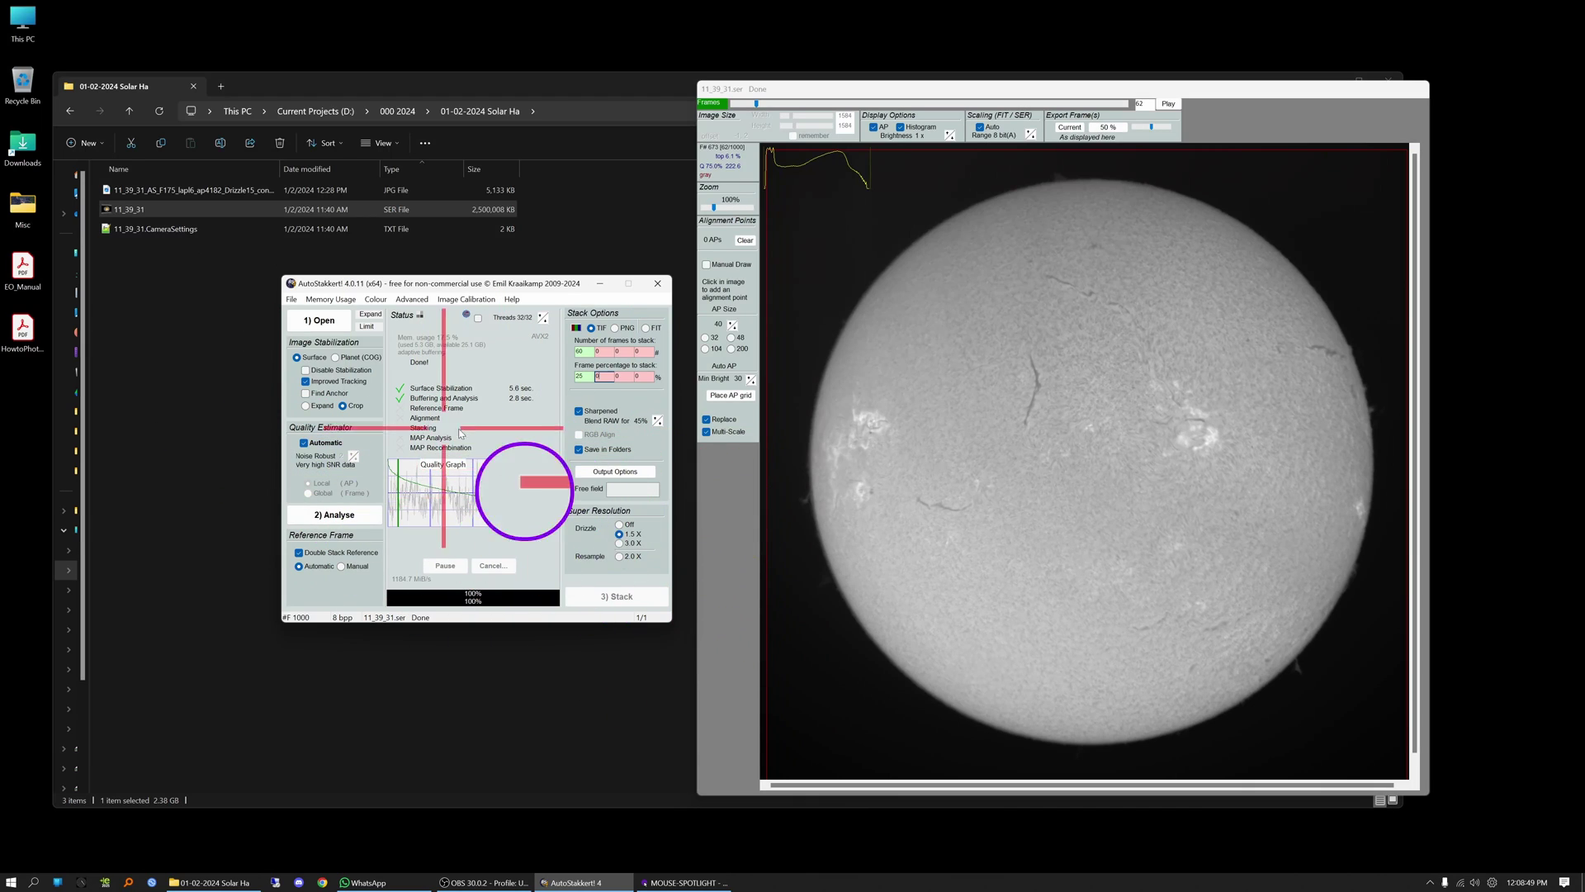
{"action": "left_click", "coordinate": [876, 468]}
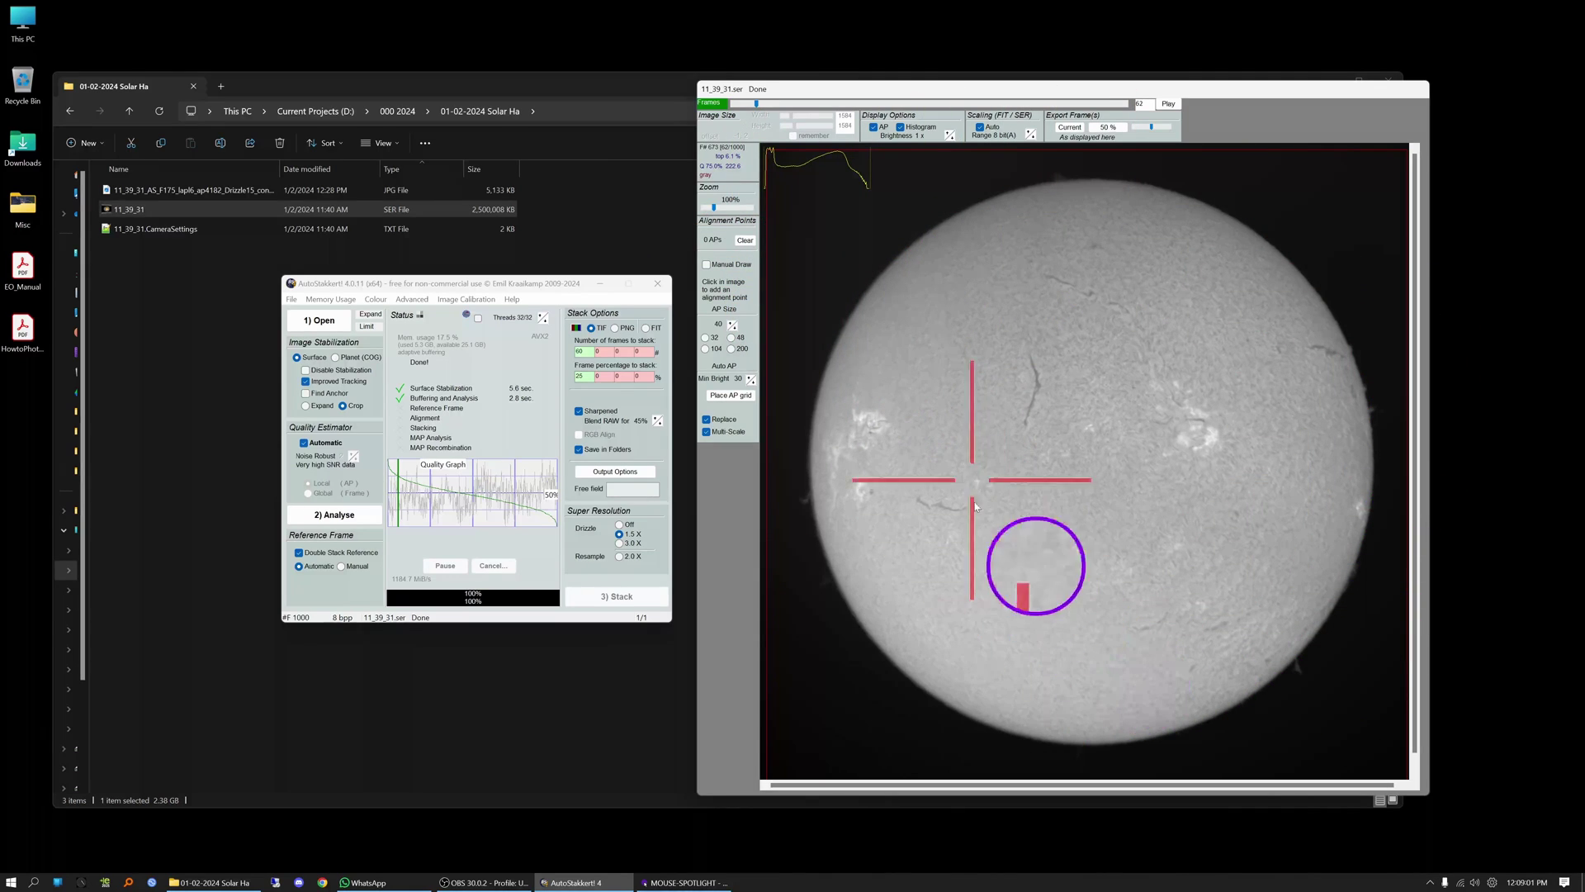
{"action": "left_click", "coordinate": [884, 243]}
{"action": "left_click", "coordinate": [918, 213]}
{"action": "left_click", "coordinate": [964, 195]}
{"action": "left_click", "coordinate": [1013, 174]}
{"action": "left_click", "coordinate": [1061, 167]}
{"action": "left_click", "coordinate": [1160, 169]}
{"action": "left_click", "coordinate": [1068, 163]}
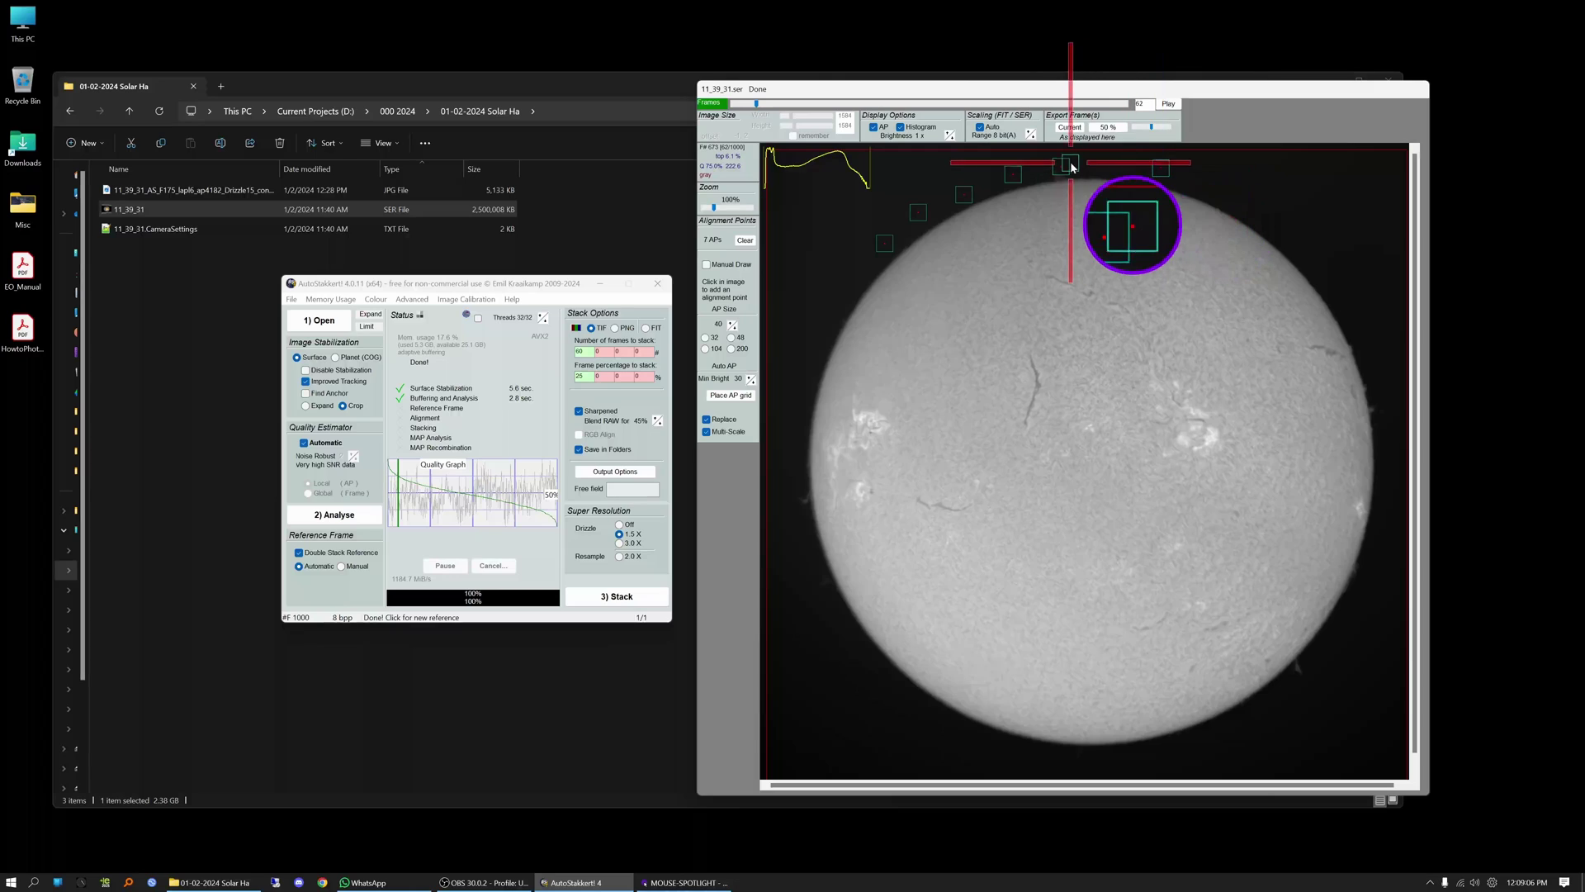
{"action": "left_click", "coordinate": [746, 240]}
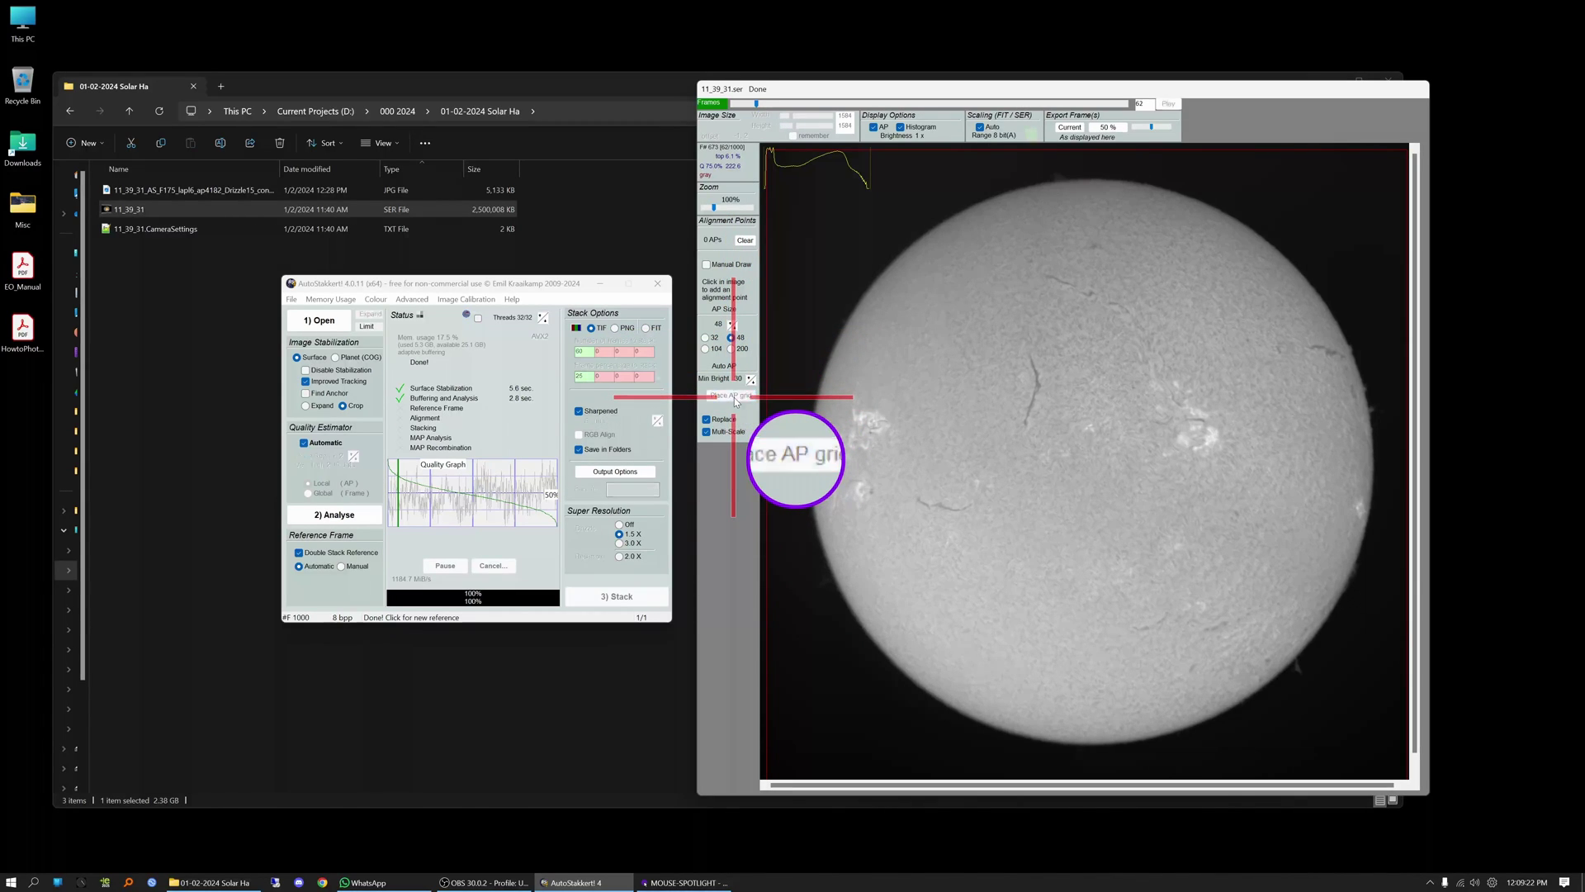
- Place an alignment-point grid, try size 32, then regrid at size 40 for 4199 points
{"action": "left_click", "coordinate": [735, 396]}
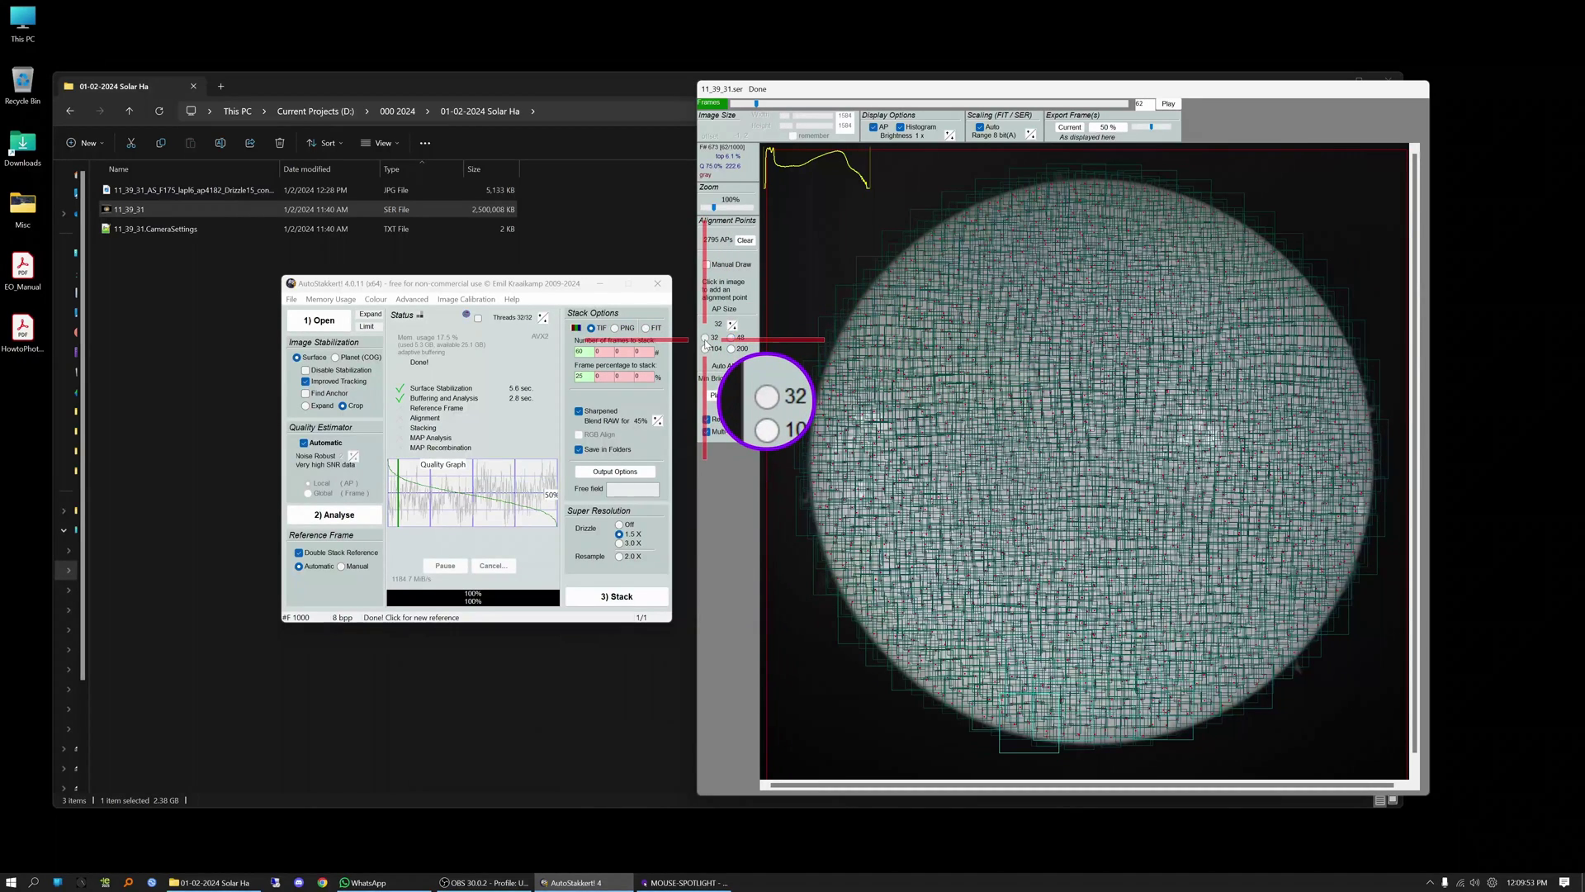
{"action": "left_click", "coordinate": [706, 338]}
{"action": "left_click", "coordinate": [742, 399]}
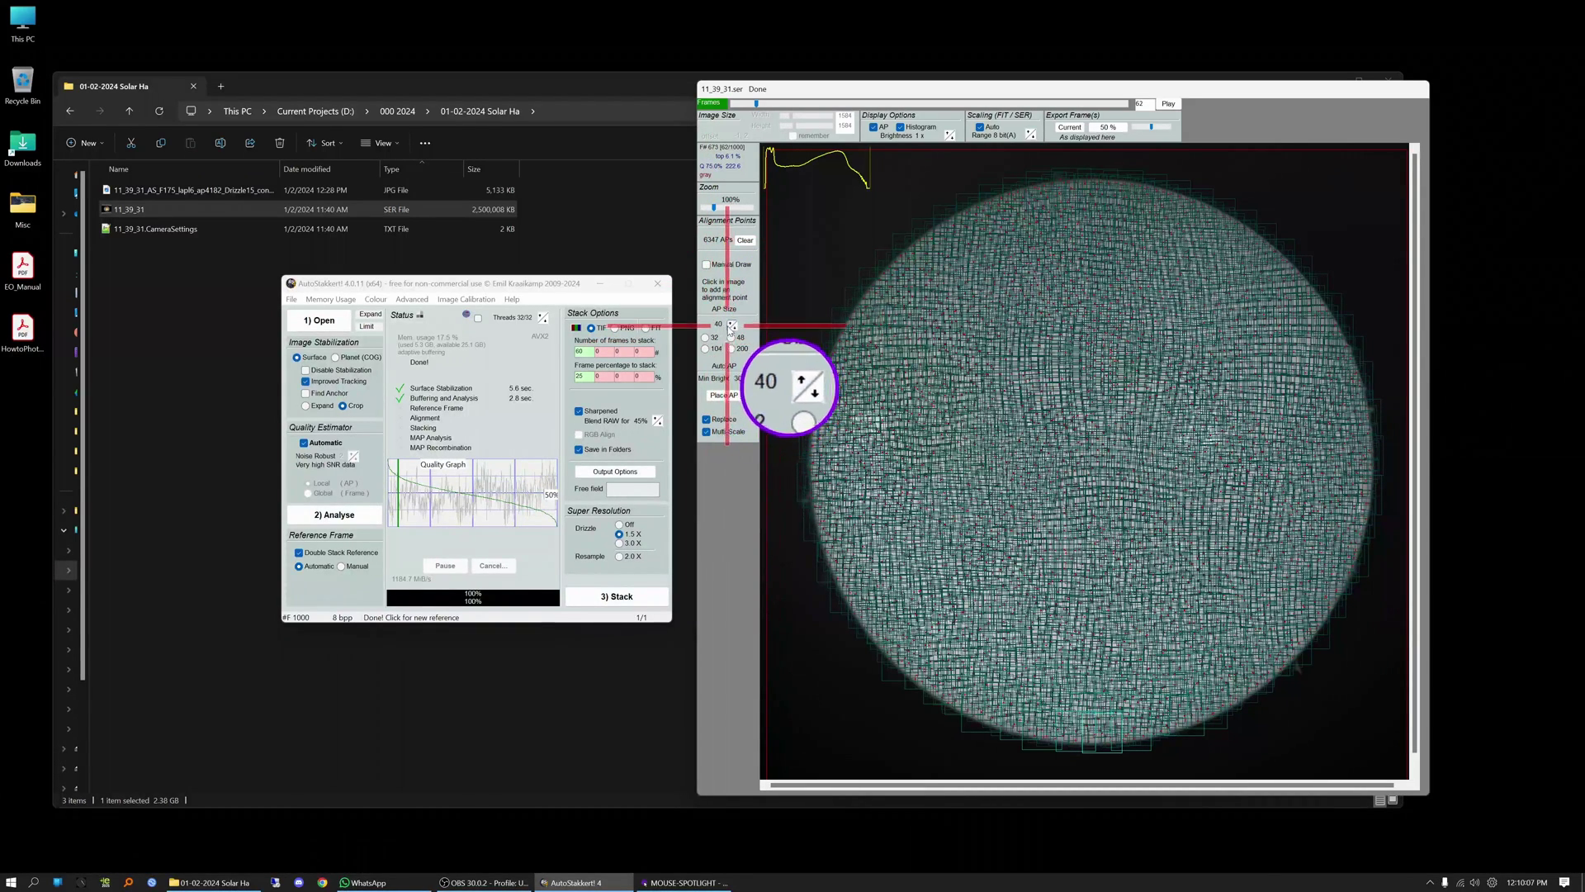
{"action": "left_click", "coordinate": [729, 396]}
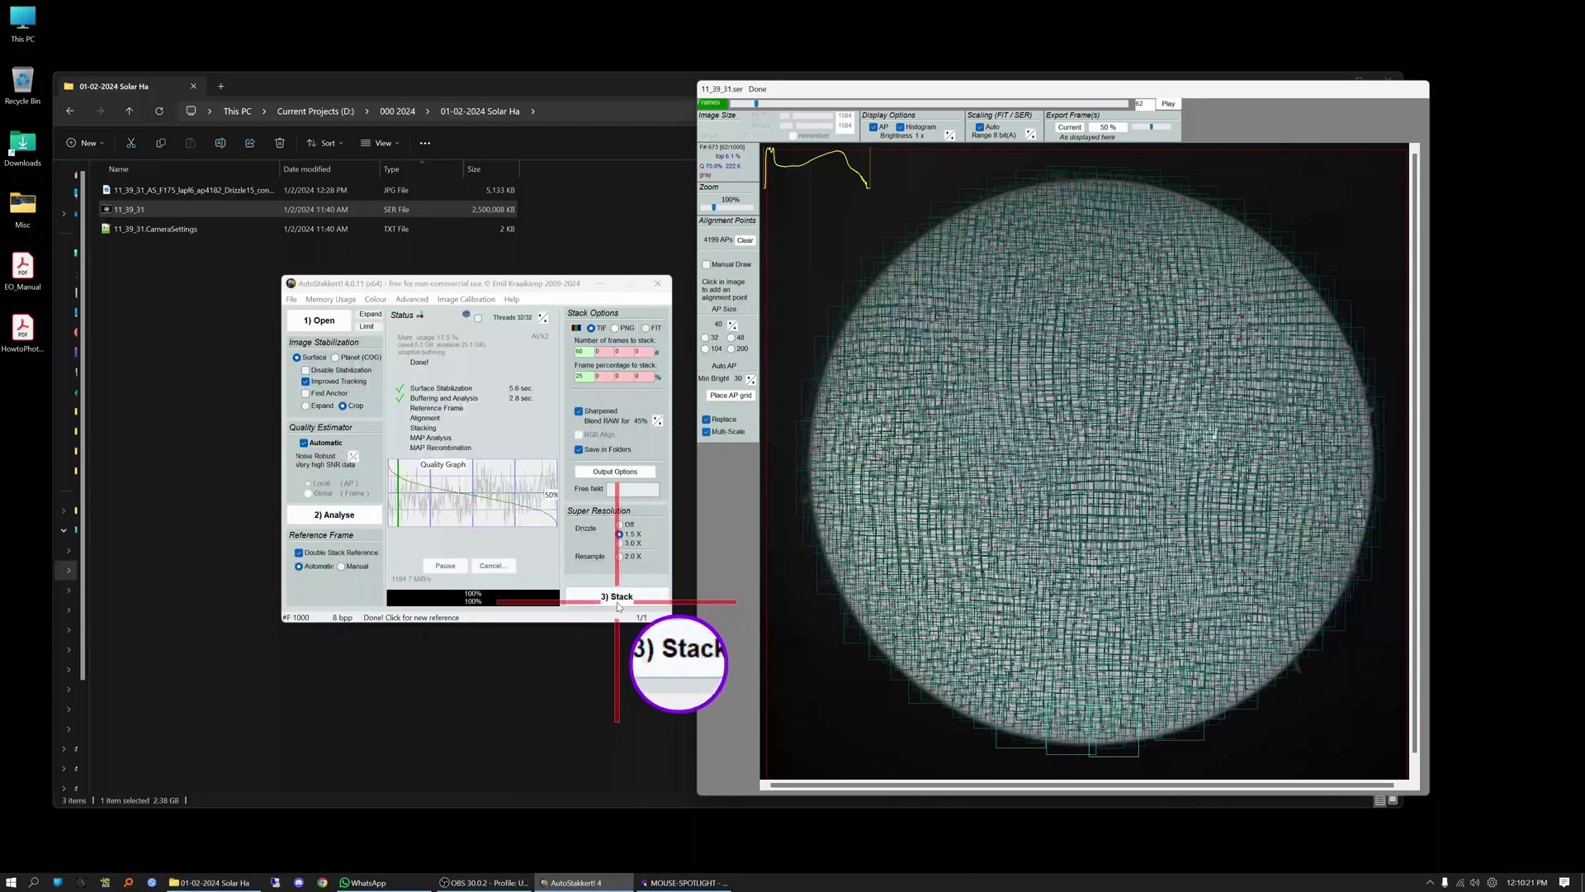
- Stack the best-60 and best-25% frame sets into new output folders beside the recording
{"action": "left_click", "coordinate": [621, 600]}
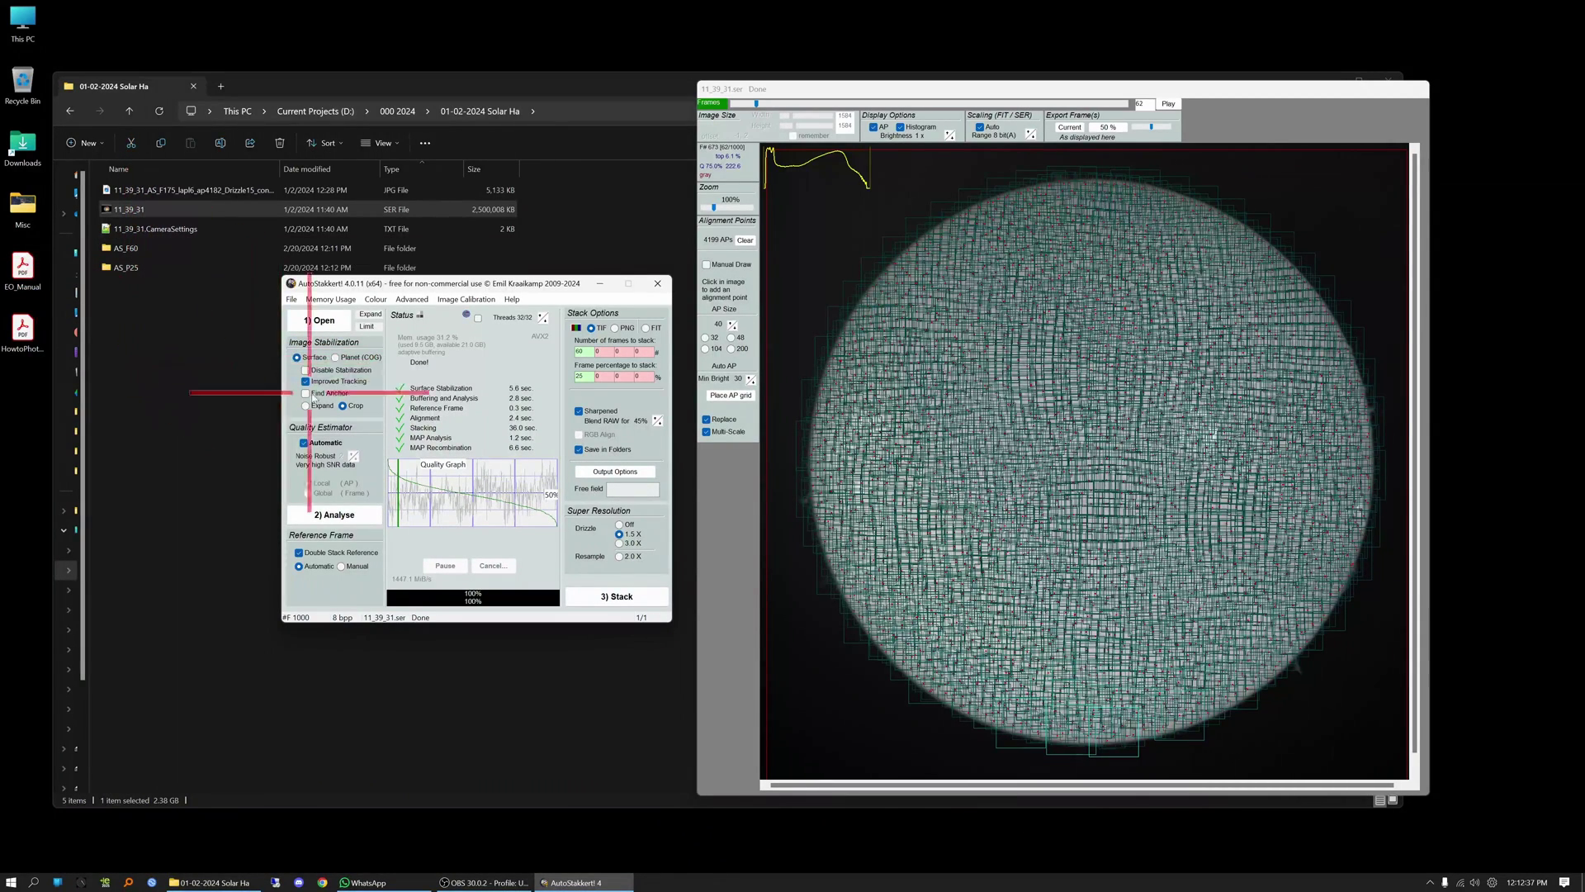
- Close AutoStakkert, open the AS_P25 results folder and preview its plain Drizzle15 stacked image
{"action": "left_click", "coordinate": [657, 283]}
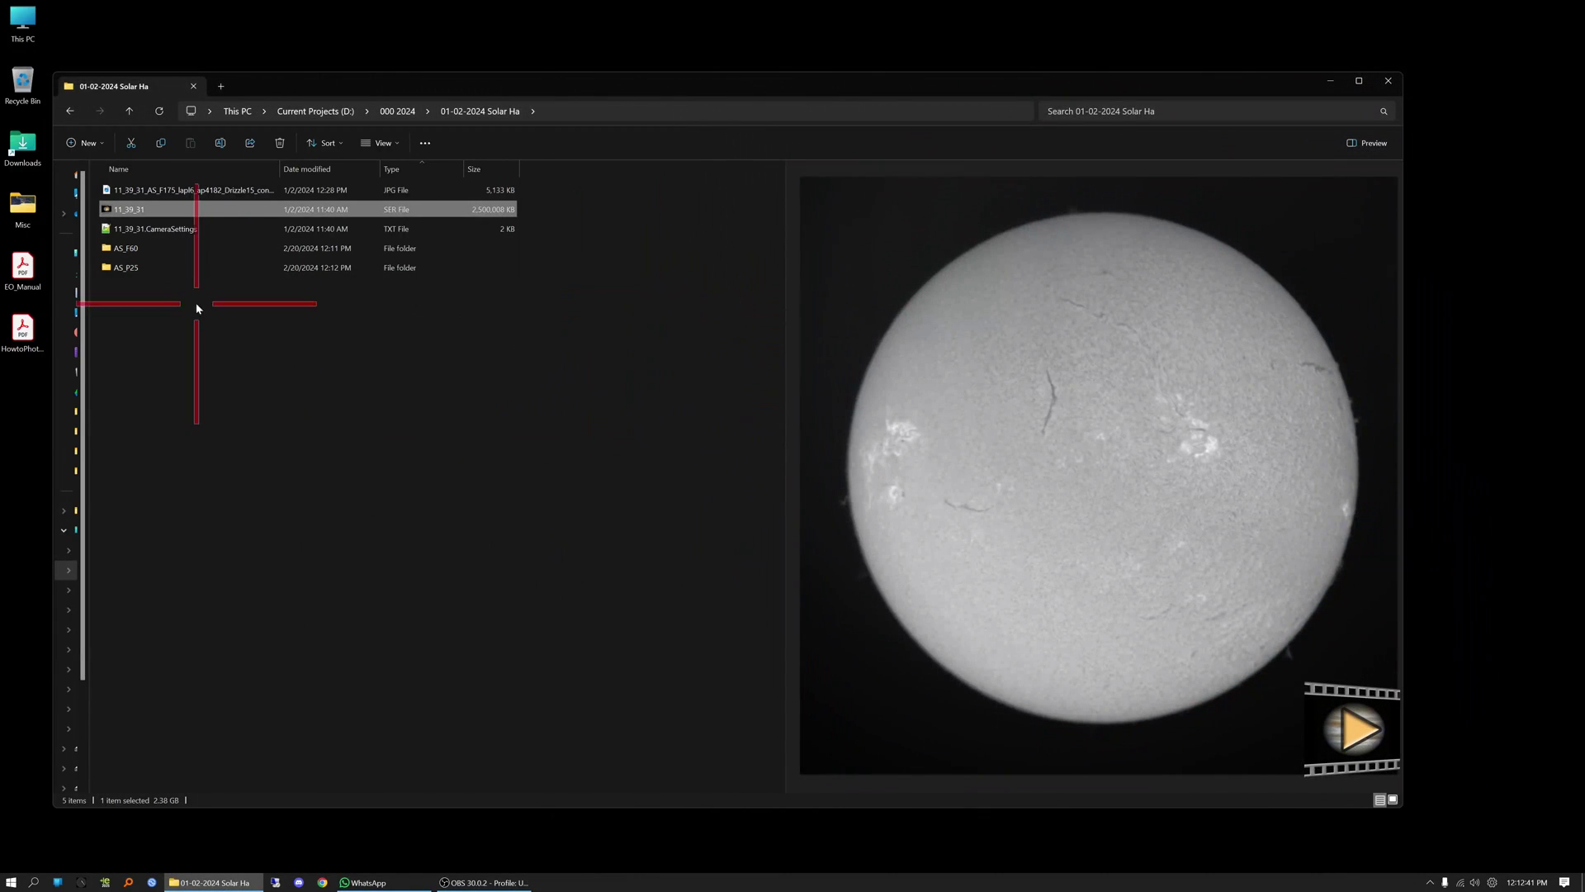
{"action": "double_click", "coordinate": [129, 271]}
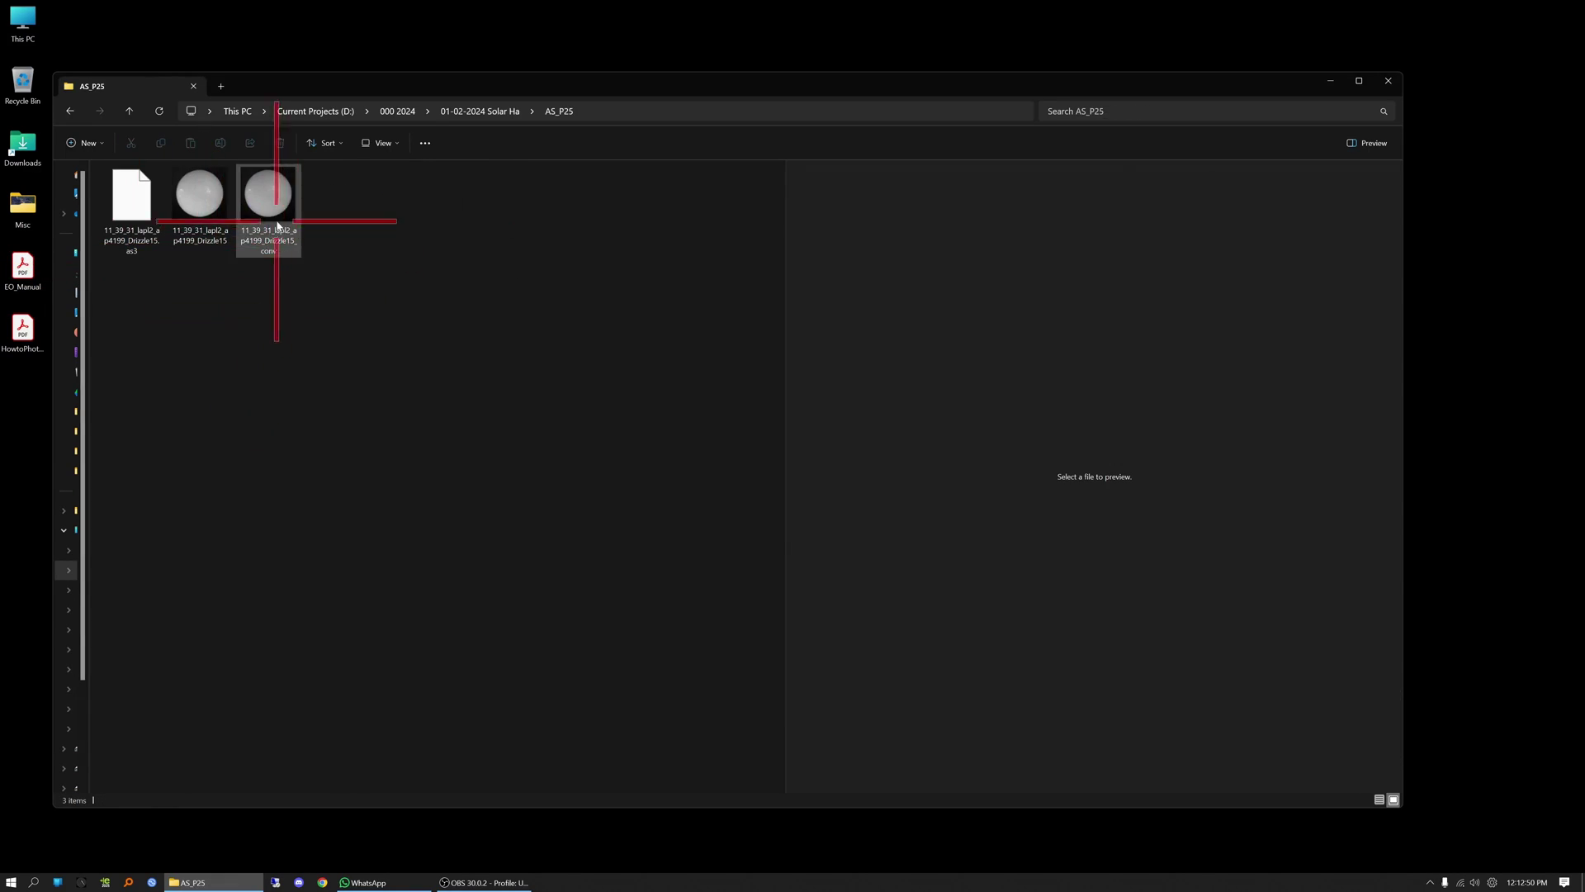
{"action": "left_click", "coordinate": [137, 212]}
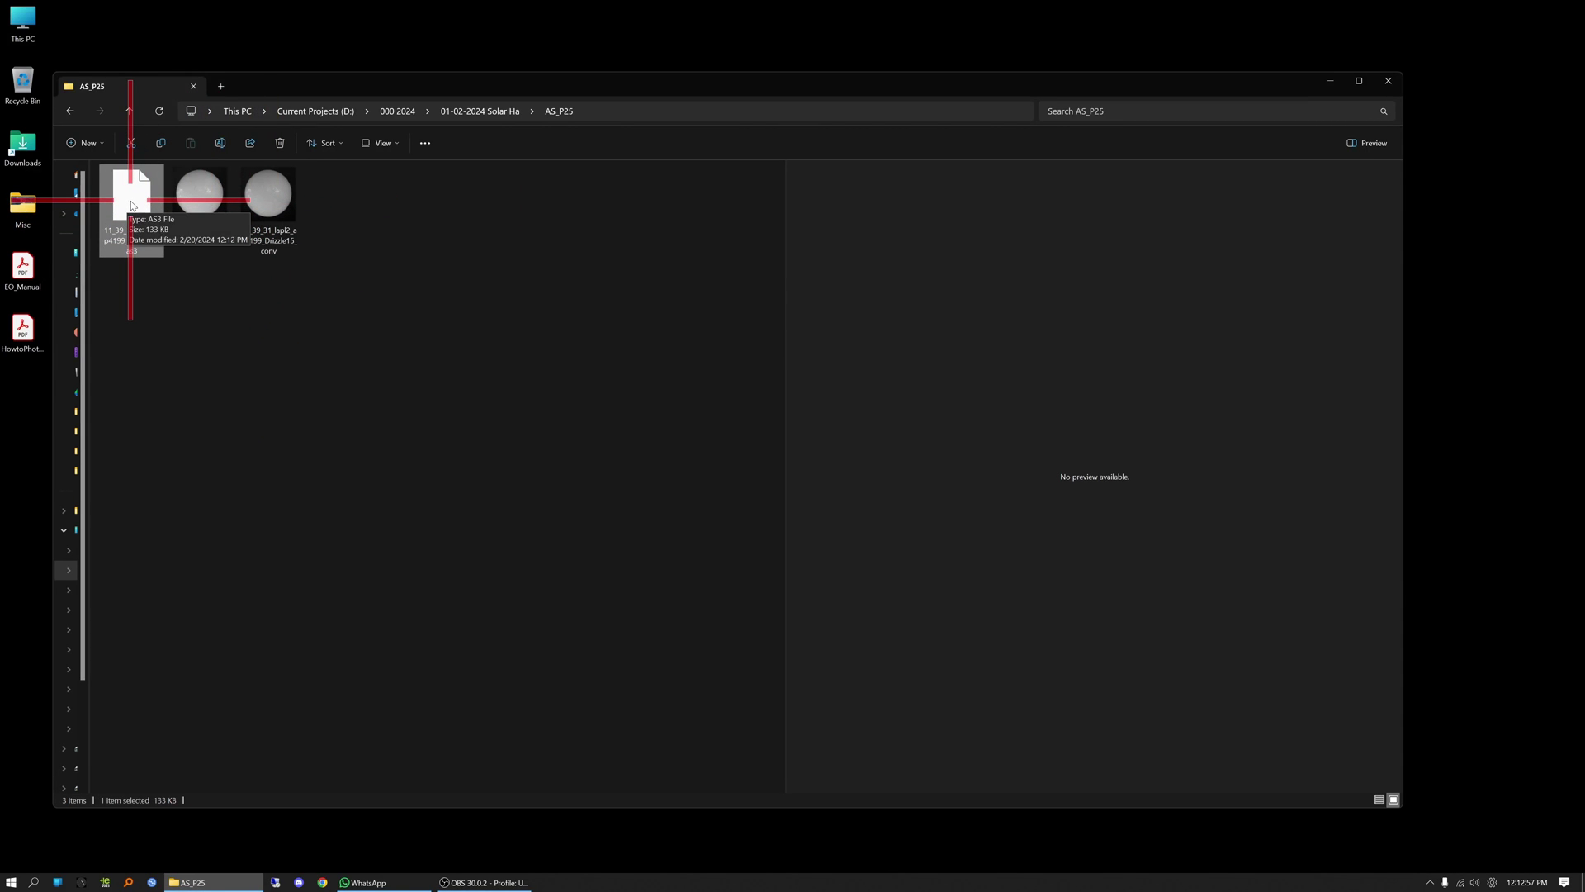
{"action": "left_click", "coordinate": [190, 213]}
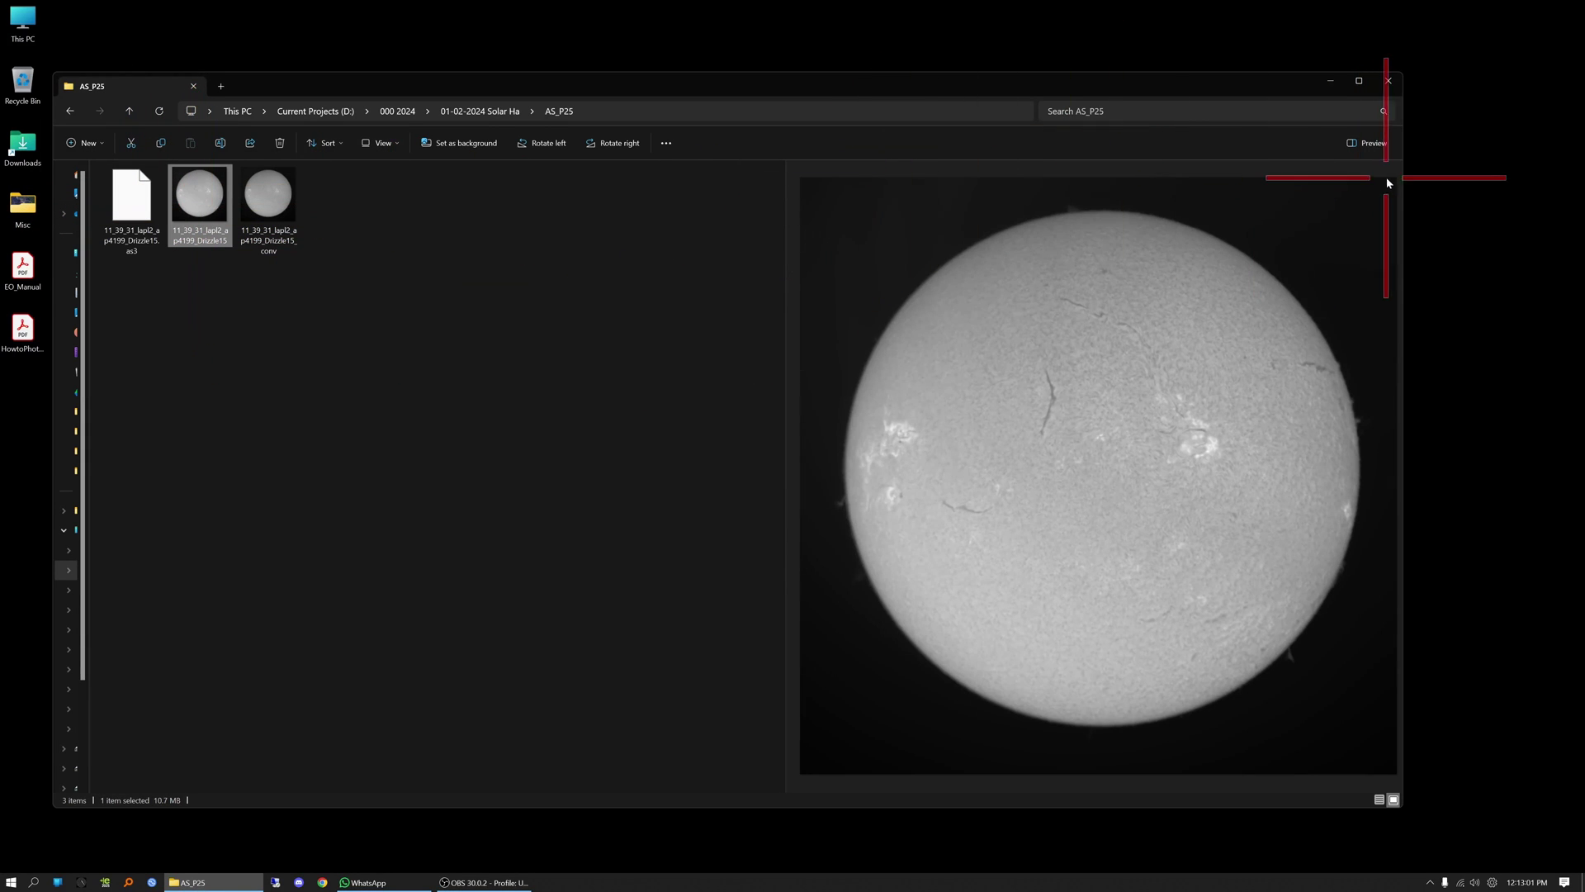
- Maximize Explorer, enlarge the _conv image preview, and open that Drizzle15_conv TIF in Photos
{"action": "left_click", "coordinate": [1359, 80]}
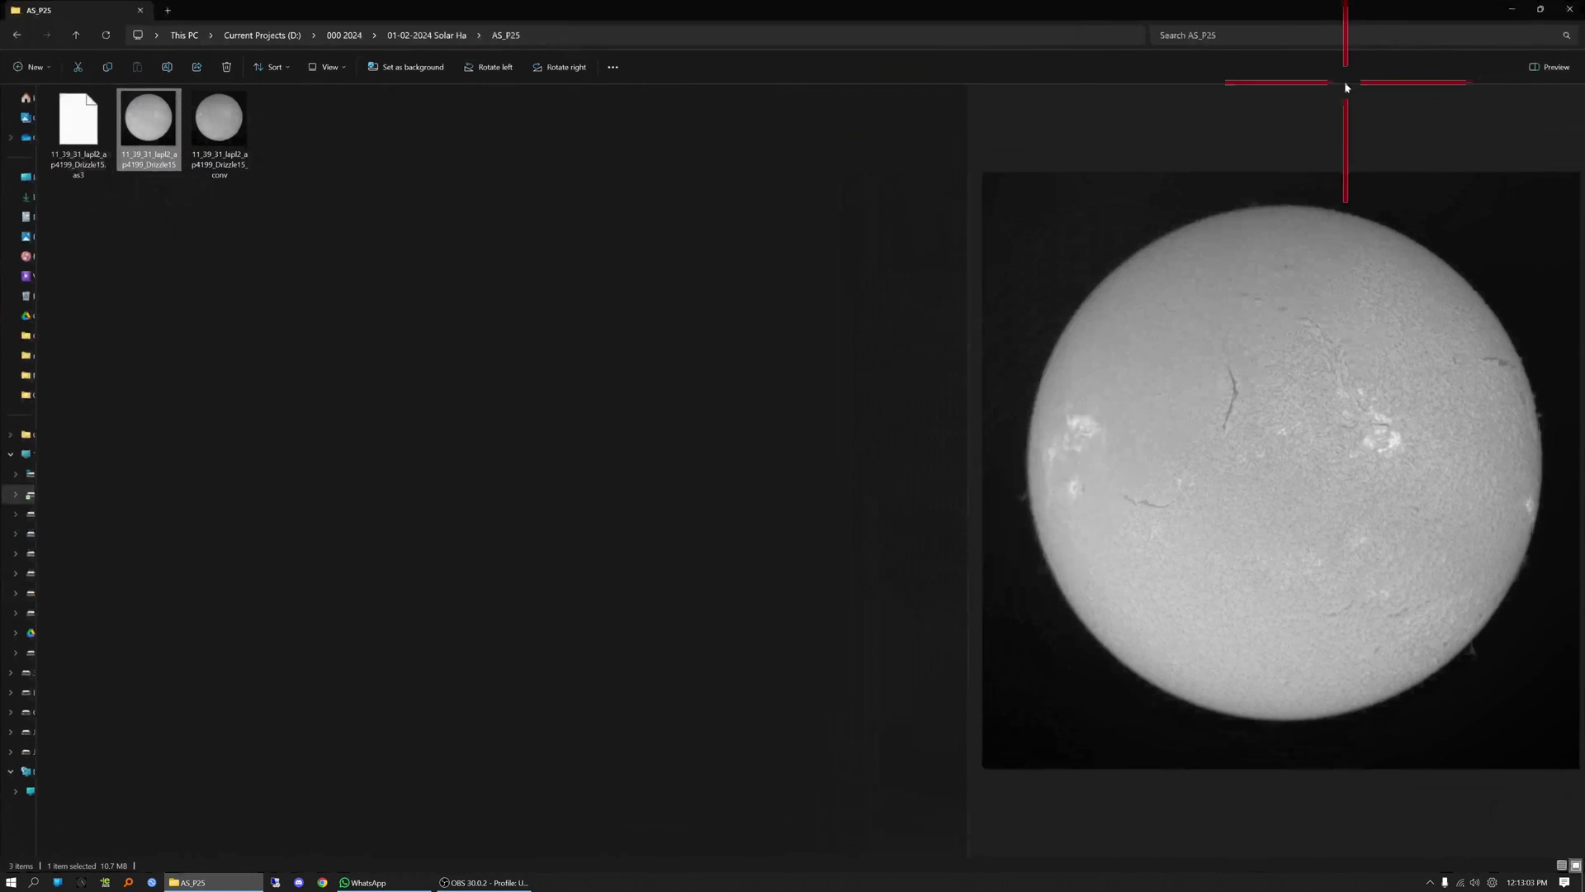
{"action": "left_click", "coordinate": [222, 132]}
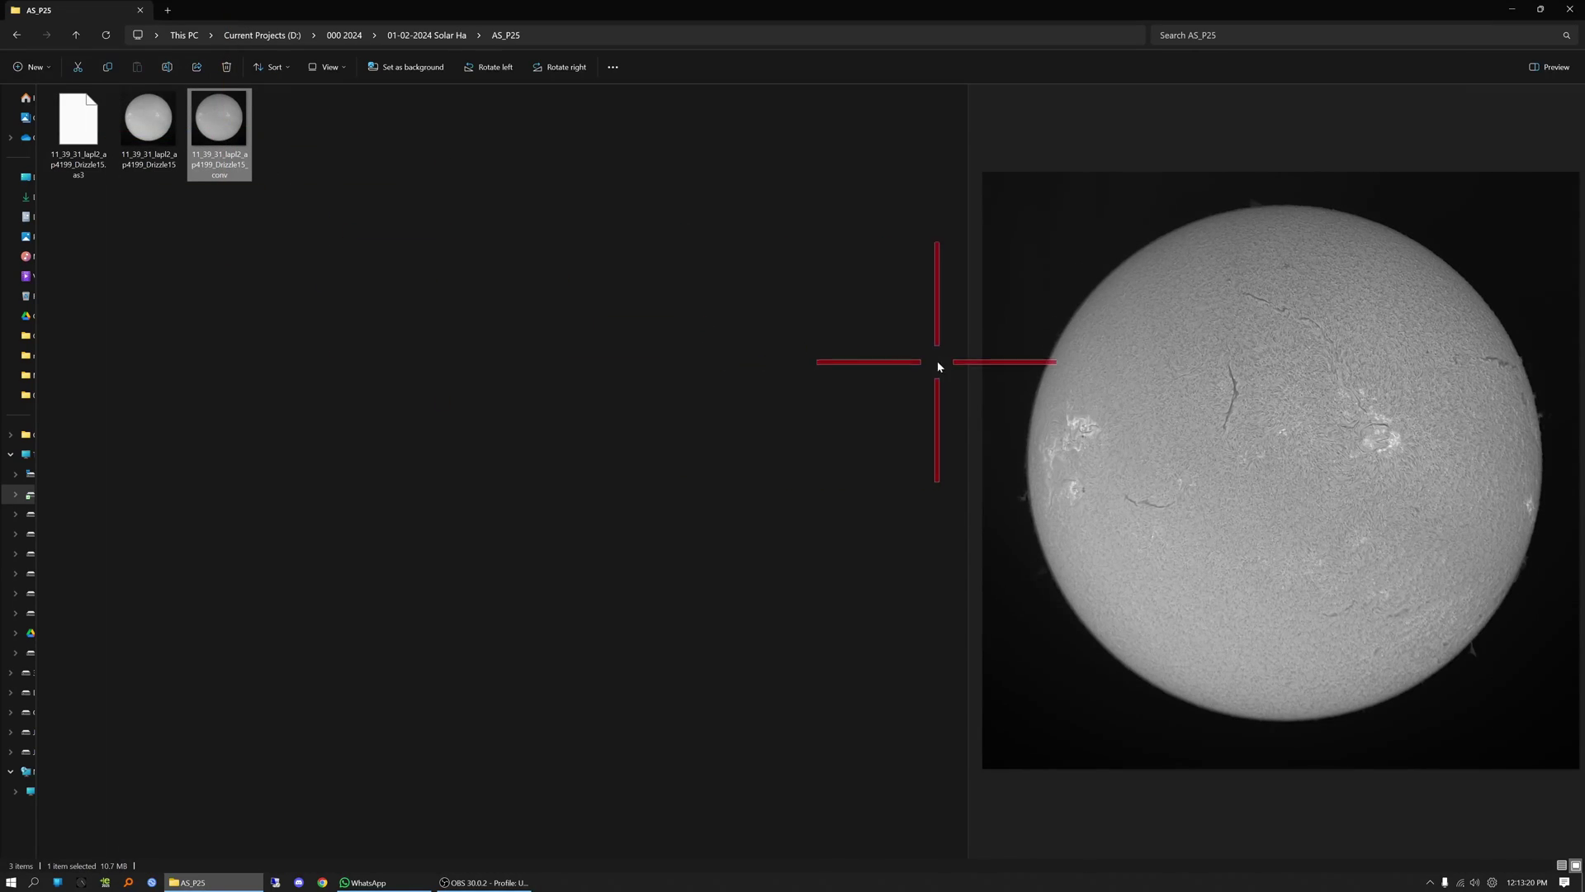
{"action": "left_click_drag", "start_coordinate": [969, 344], "coordinate": [629, 388]}
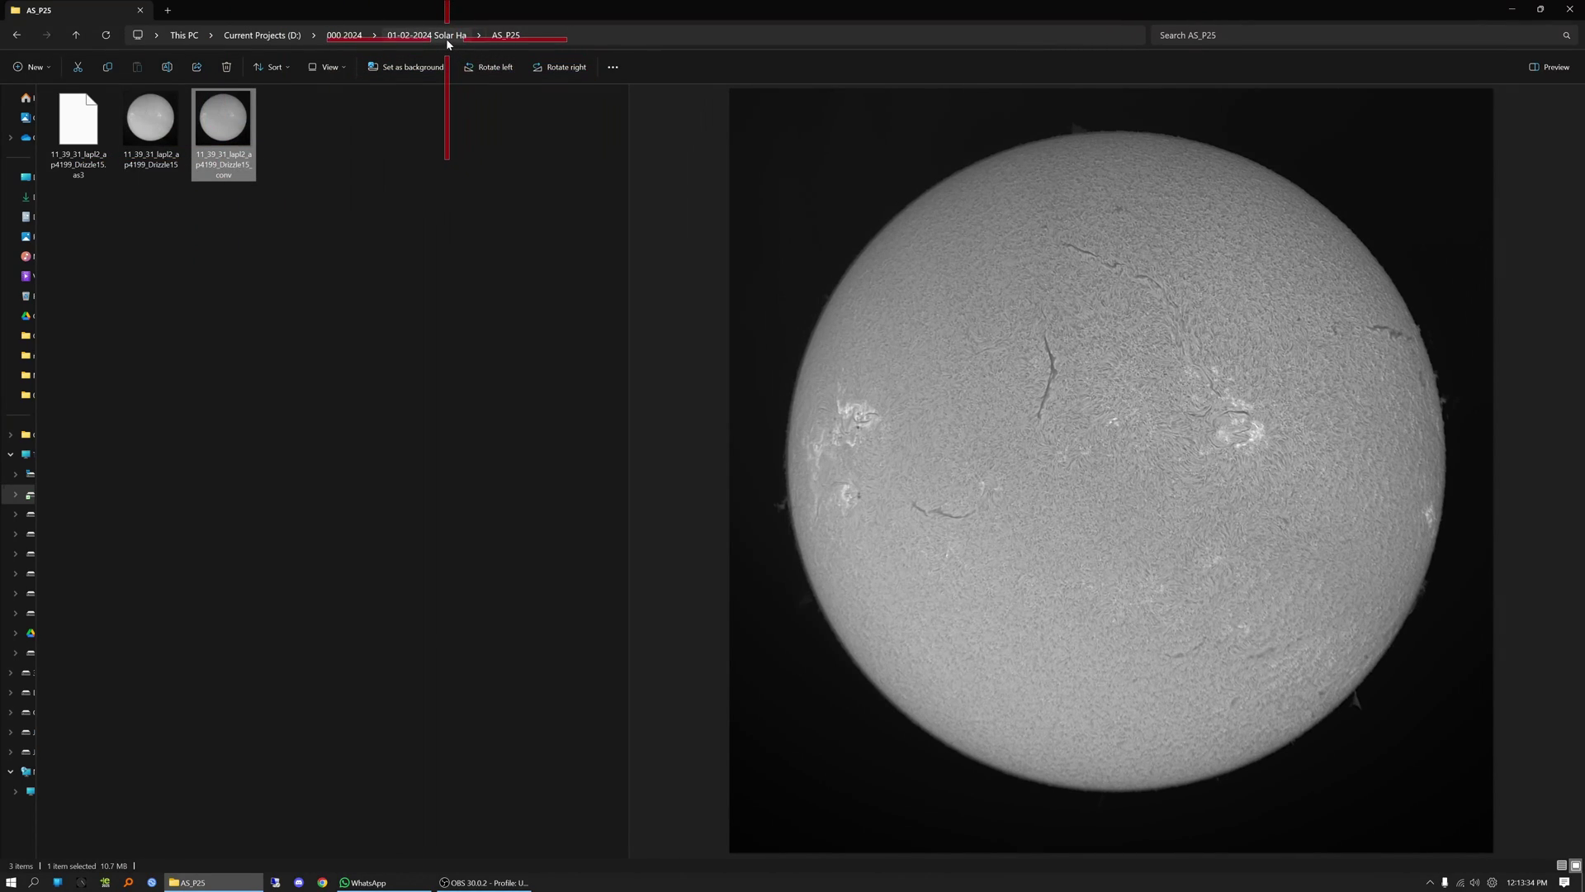
{"action": "double_click", "coordinate": [223, 120]}
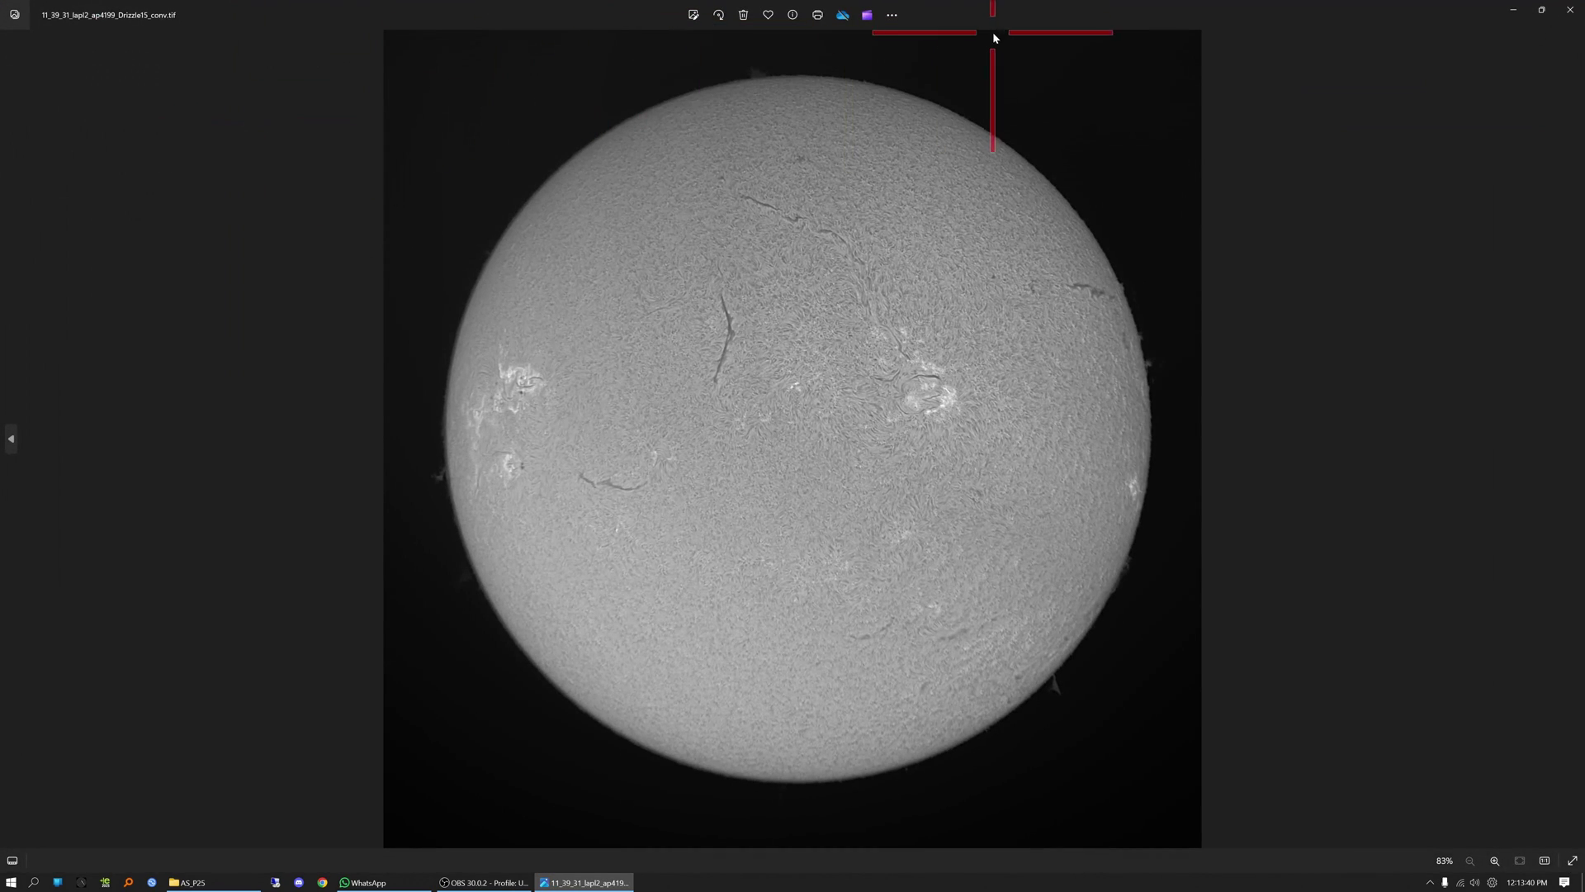
{"action": "left_click_drag", "start_coordinate": [1007, 18], "coordinate": [1274, 99]}
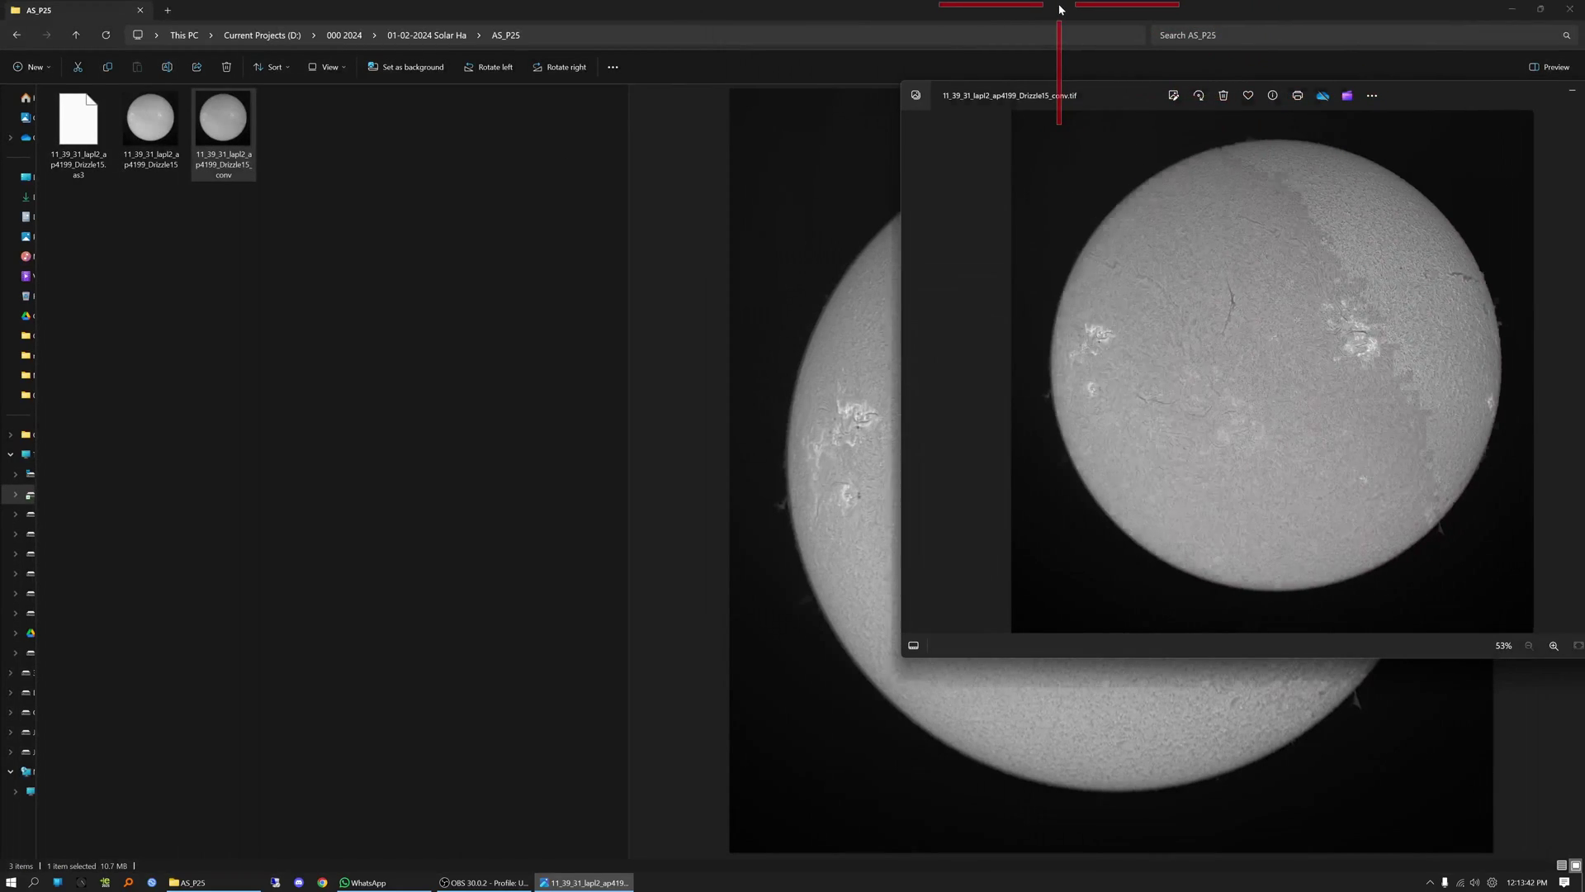
- Go up to 01-02-2024 Solar Ha, open AS_F60 and preview its plain and sharpened Drizzle15_conv images
{"action": "left_click", "coordinate": [1062, 10]}
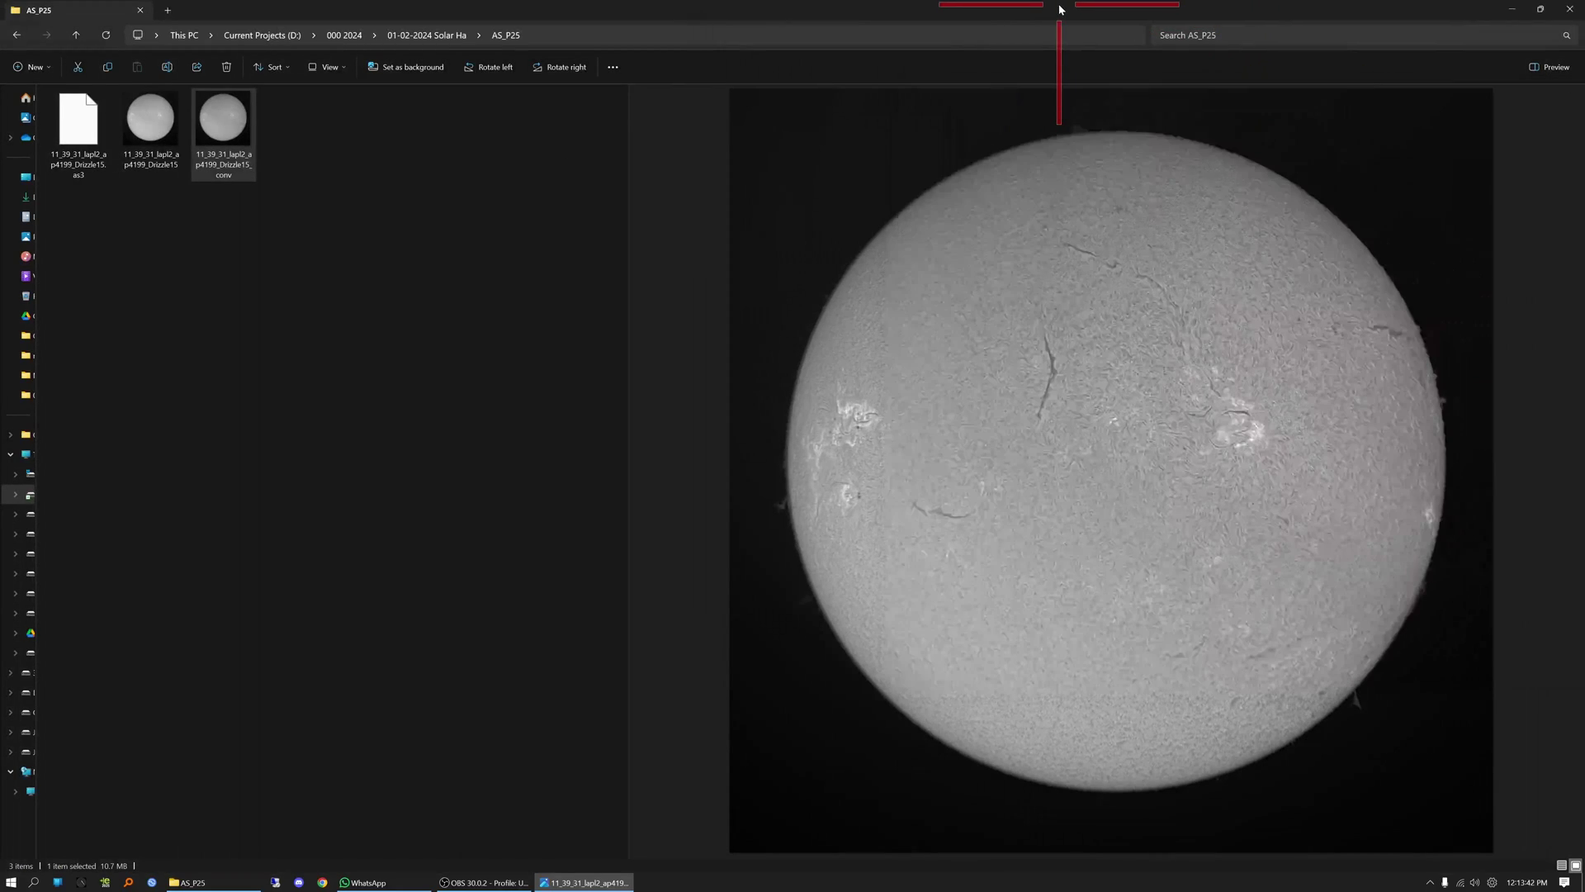
{"action": "left_click", "coordinate": [420, 35]}
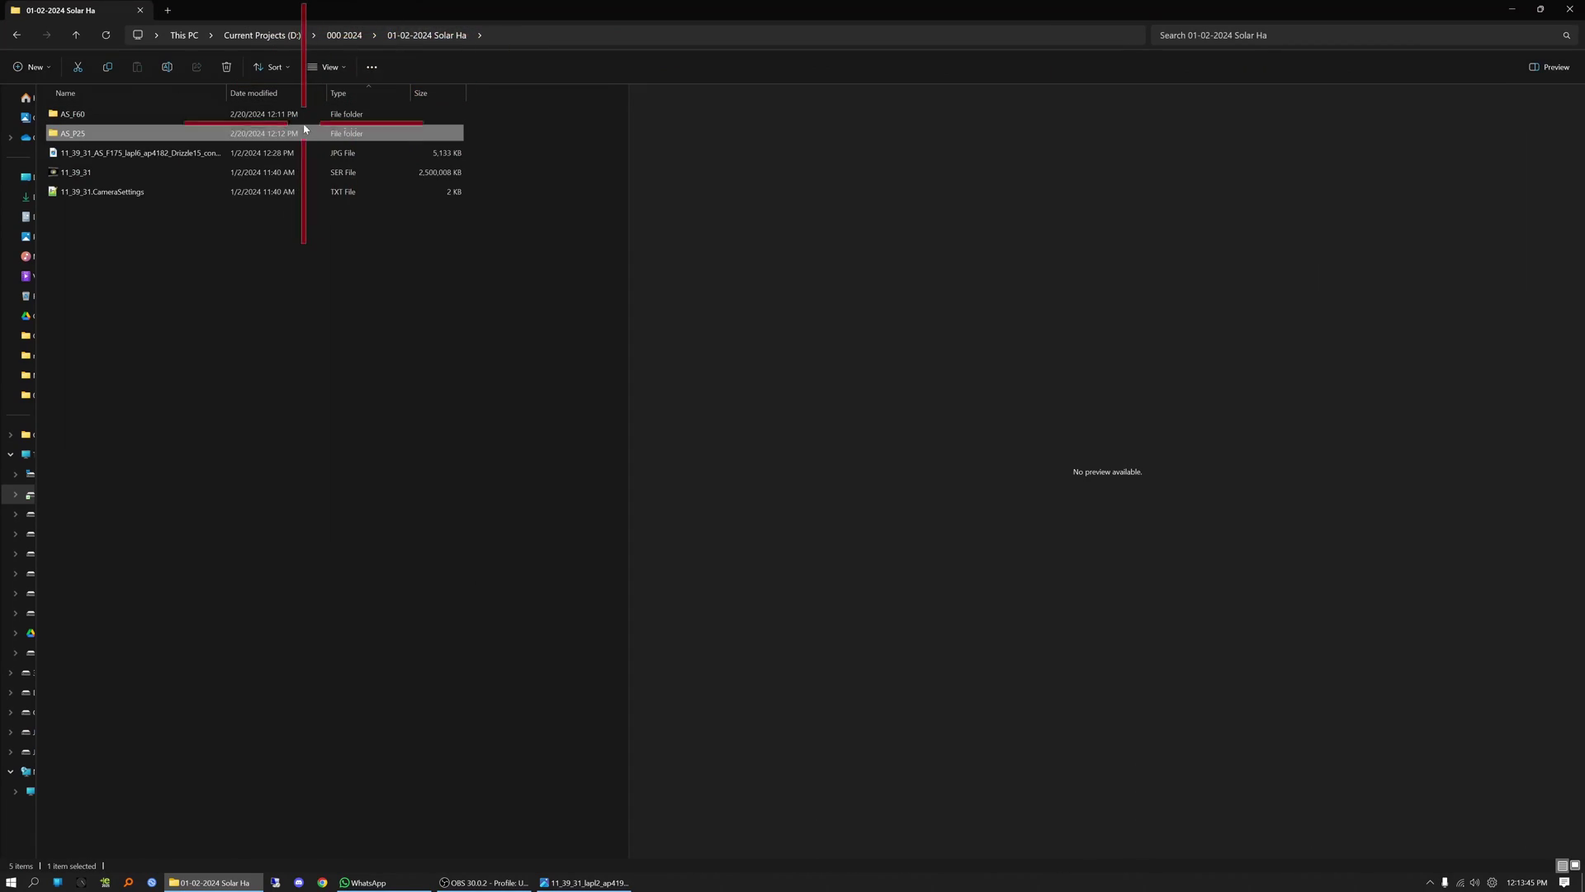
{"action": "double_click", "coordinate": [70, 114]}
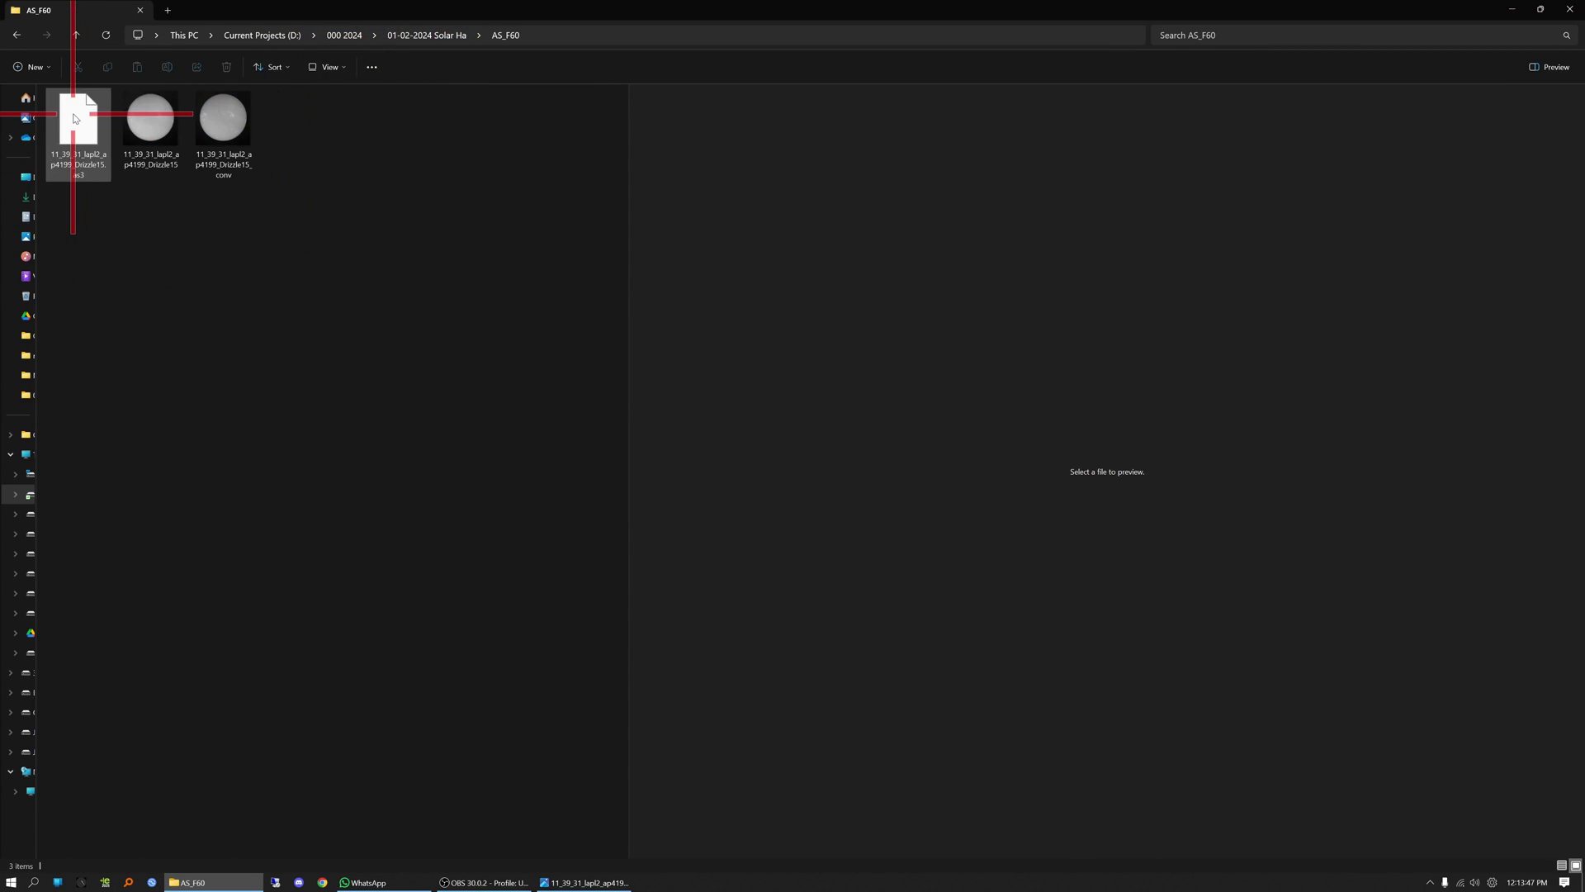
{"action": "left_click", "coordinate": [142, 124]}
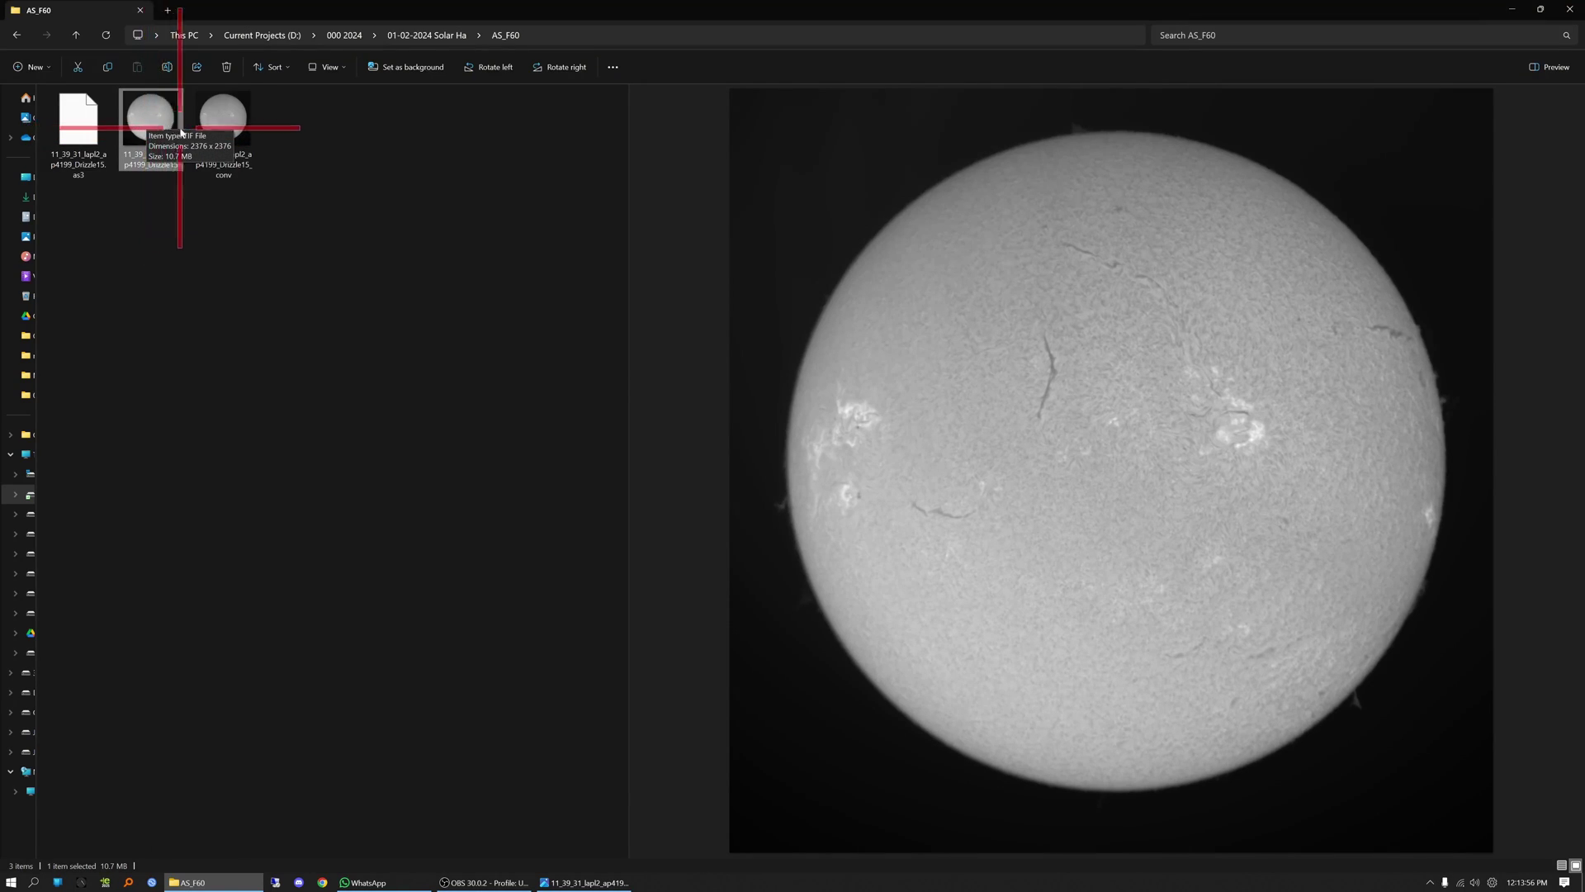
{"action": "left_click", "coordinate": [213, 125]}
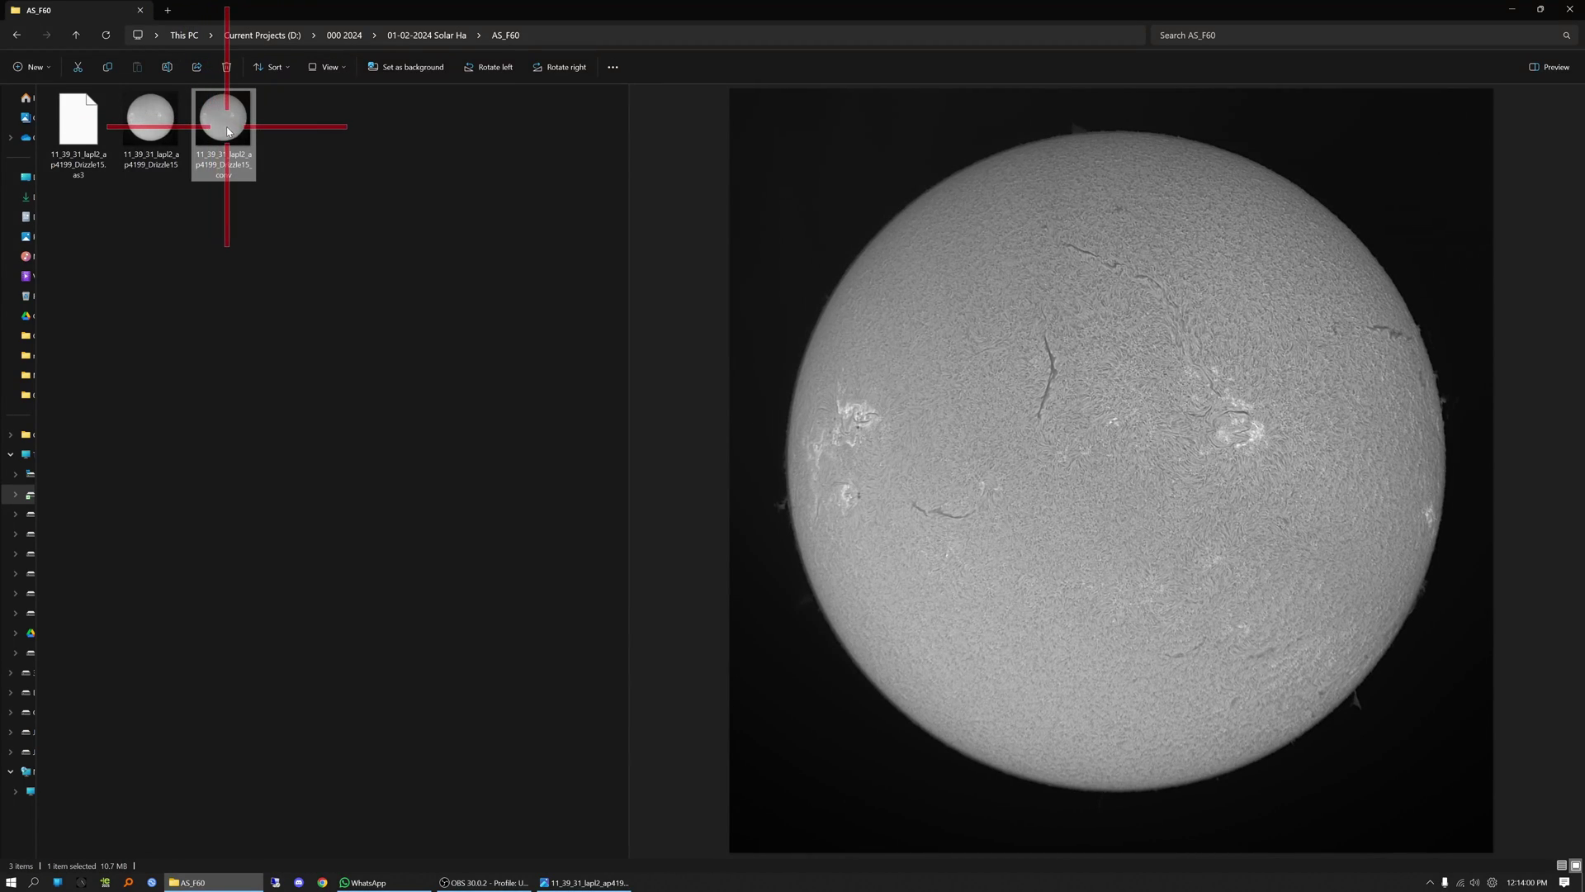
- Open the AS_F60 Drizzle15_conv TIF in Photos and snap its window to the left half
{"action": "double_click", "coordinate": [220, 124]}
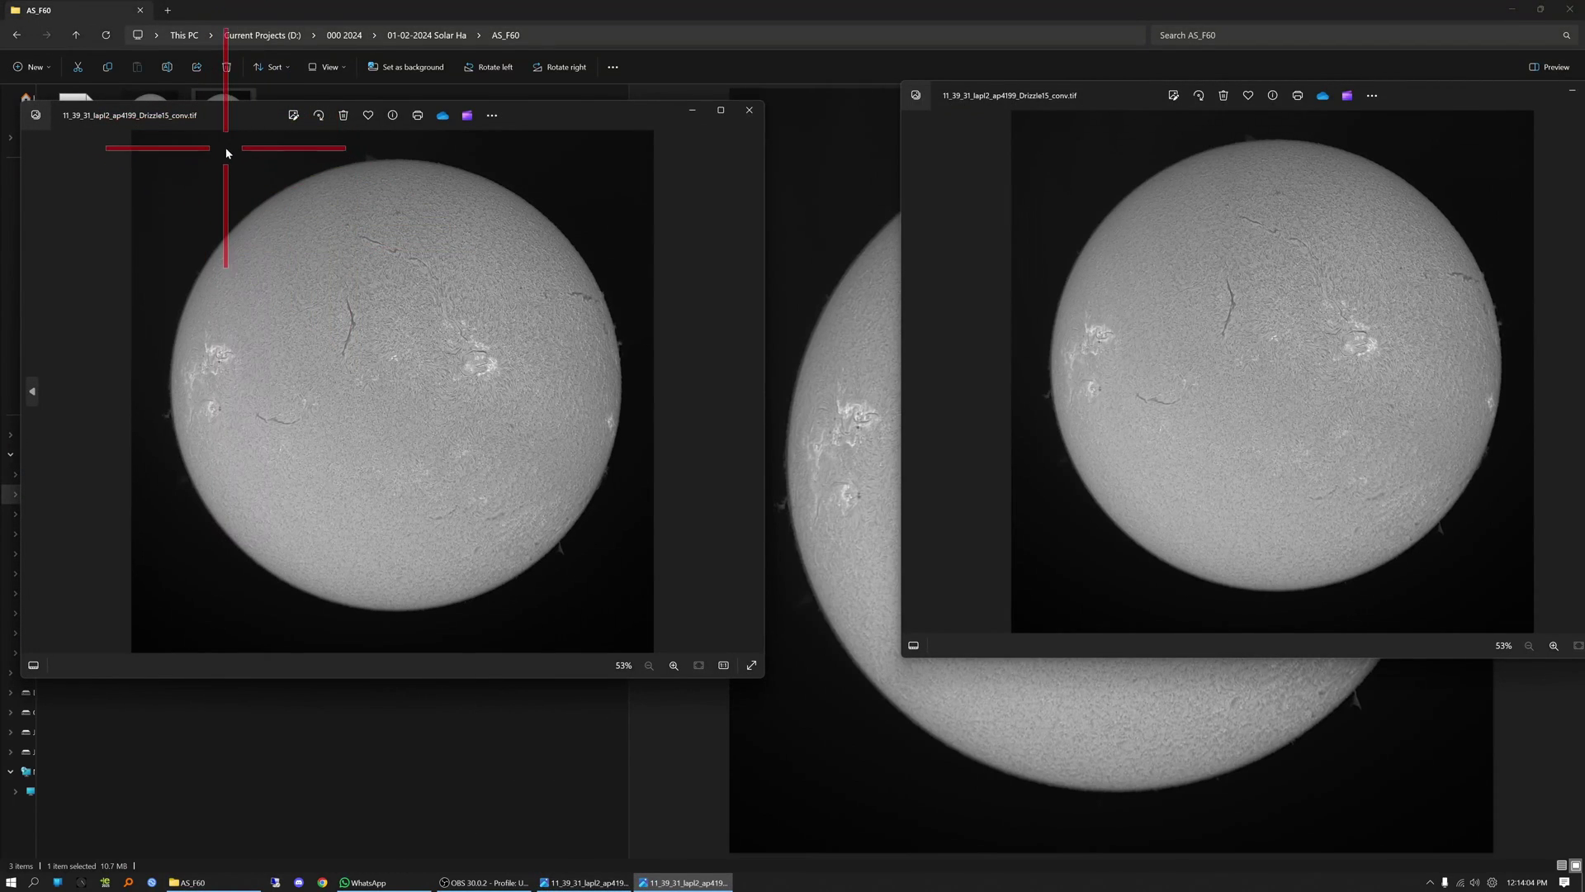
{"action": "left_click_drag", "start_coordinate": [224, 106], "coordinate": [262, 147]}
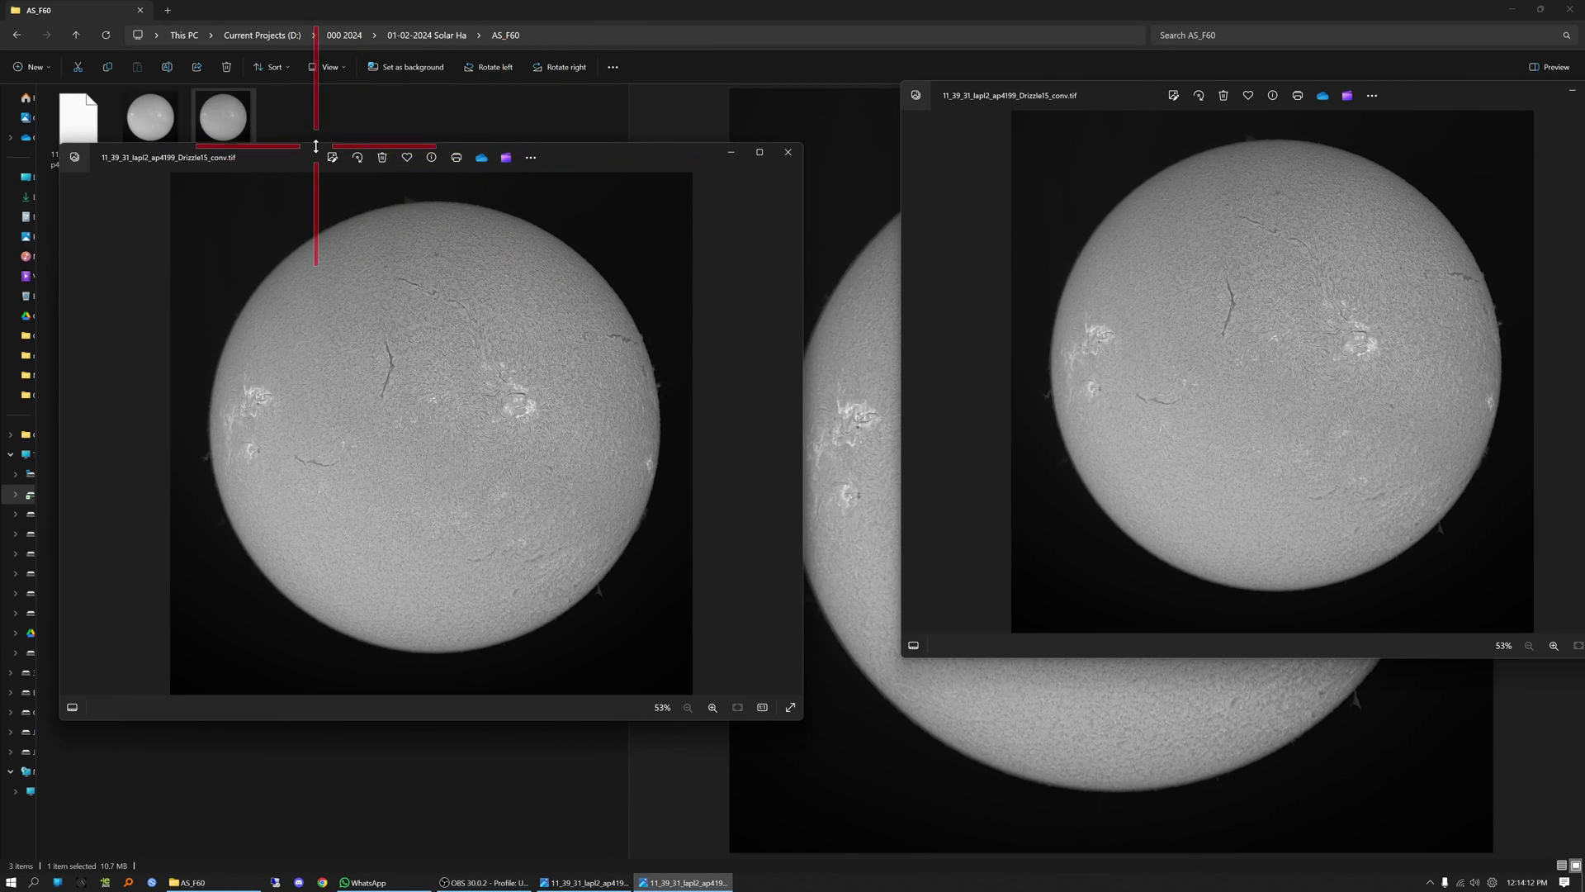
{"action": "left_click_drag", "start_coordinate": [301, 152], "coordinate": [5, 199]}
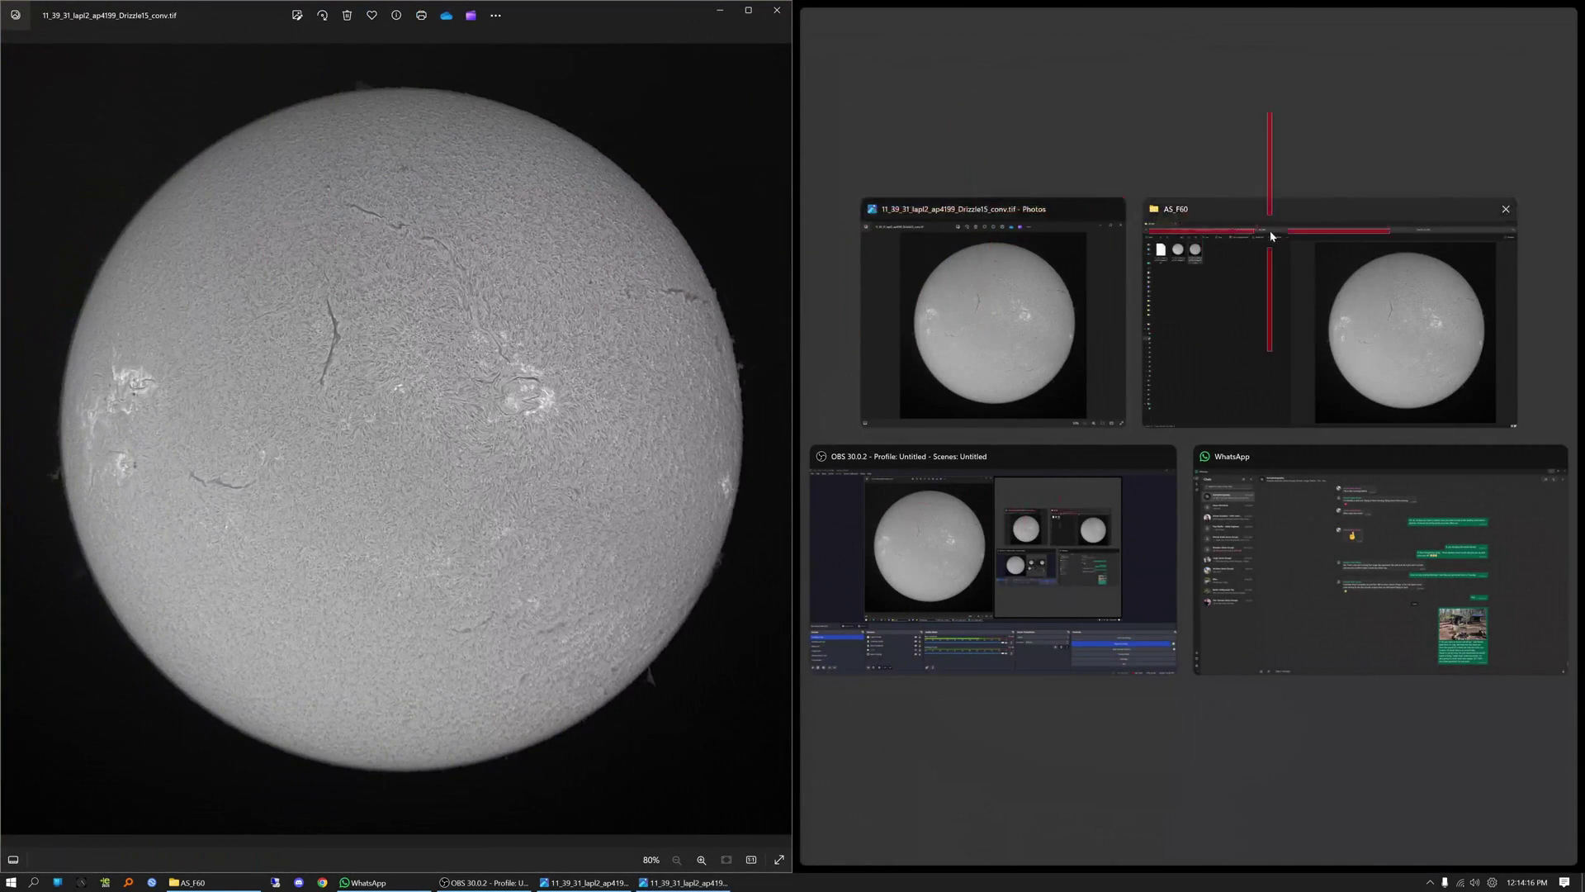
- Put the AS_P25 sun in the right half beside AS_F60, then bring the AS_F60 window forward
{"action": "left_click", "coordinate": [982, 216]}
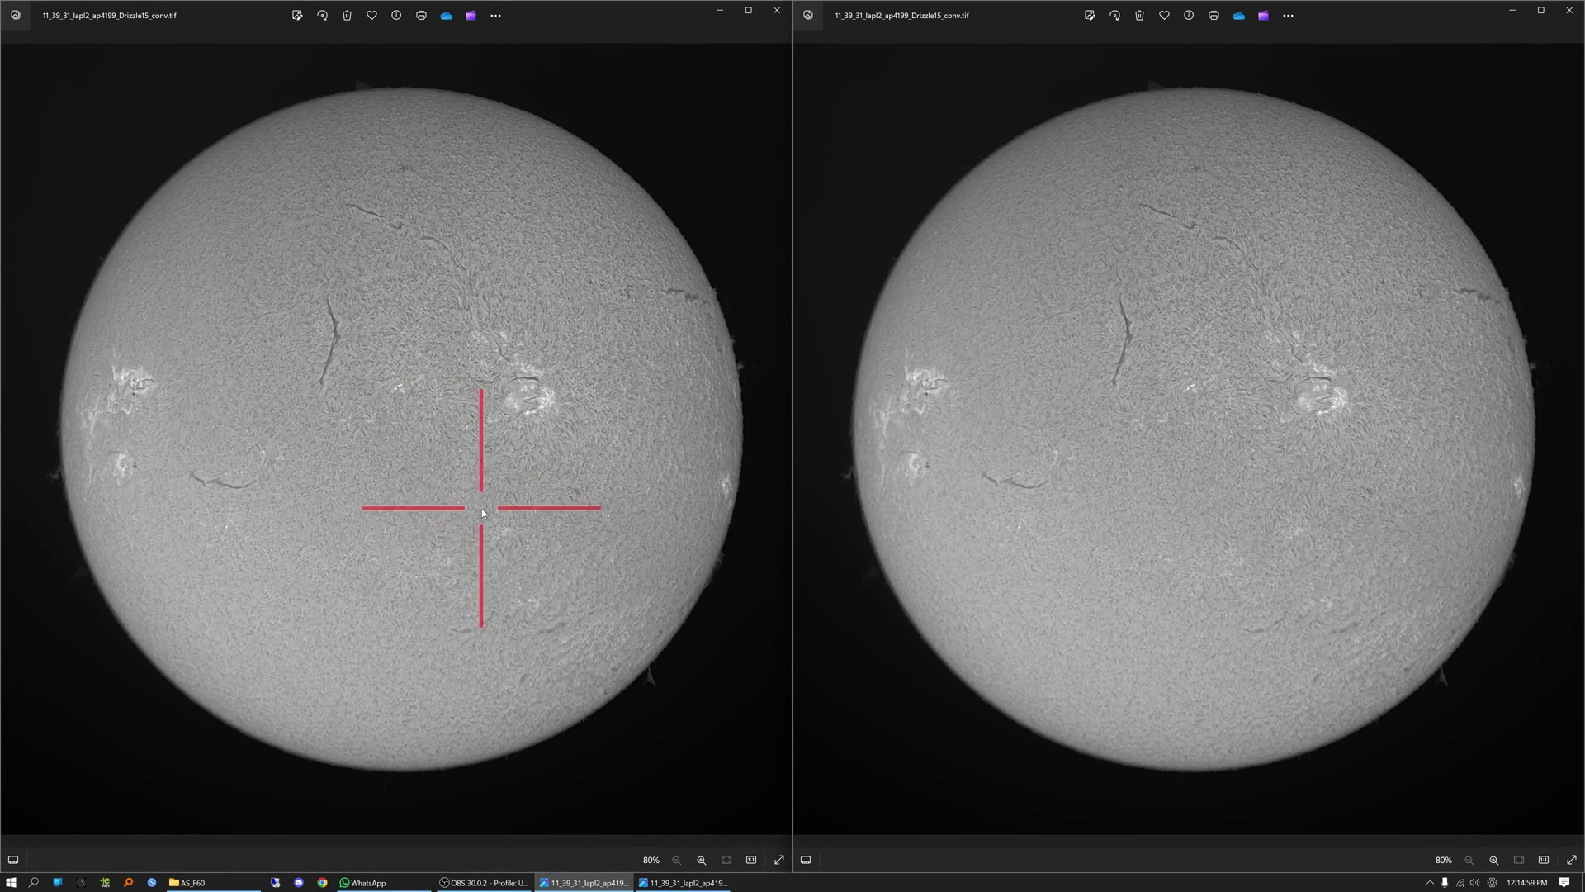
{"action": "left_click", "coordinate": [206, 880]}
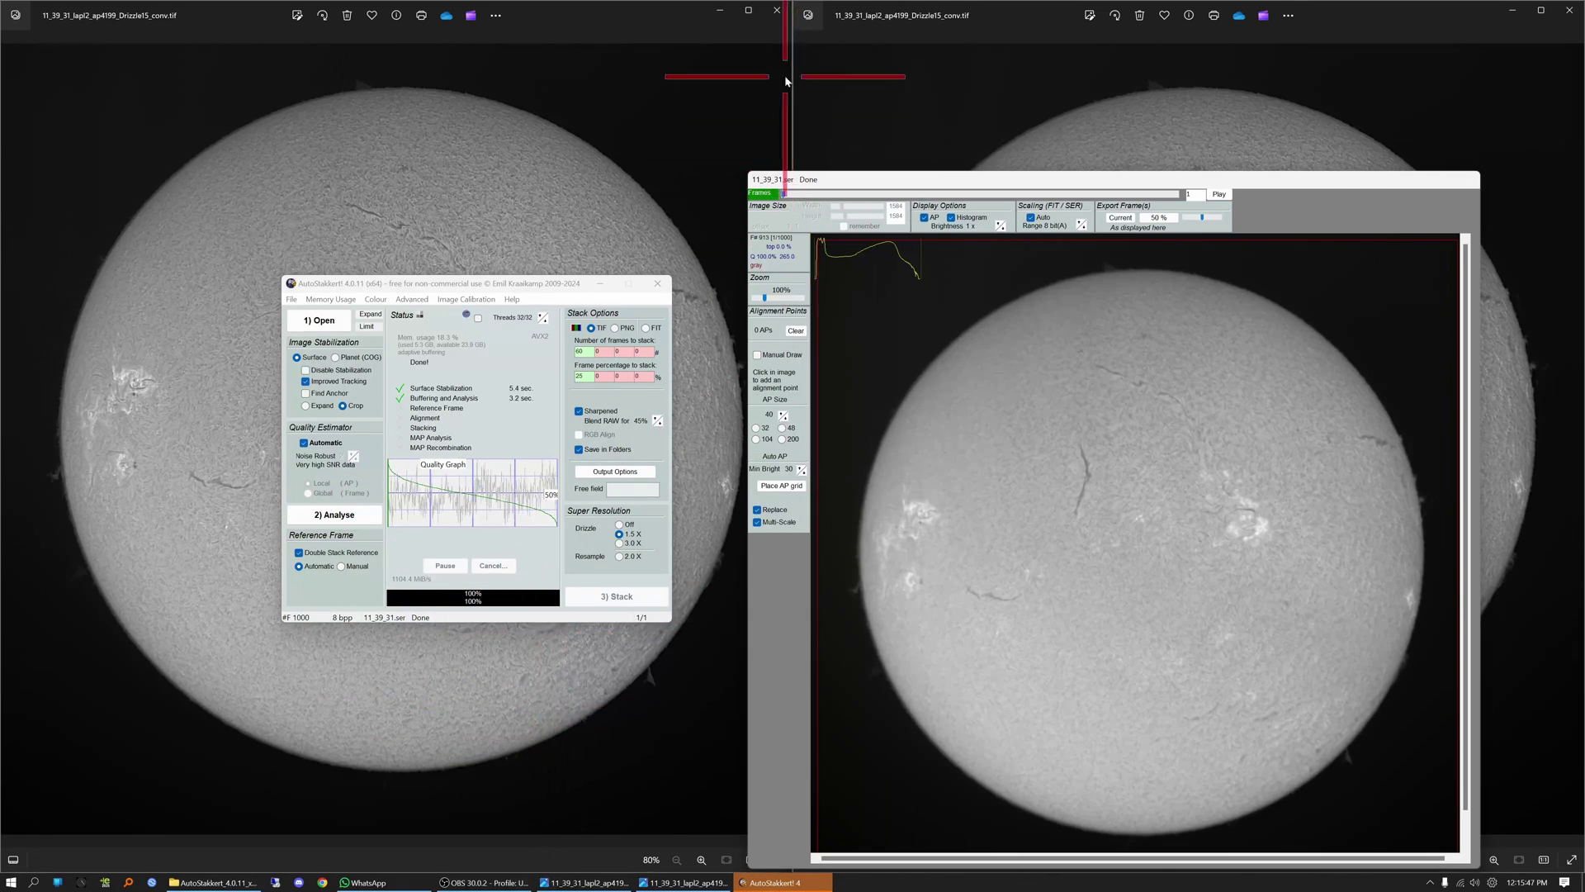
- Switch from the side-by-side sun images to AutoStakkert and jump to frame 57 on the quality graph
{"action": "left_click", "coordinate": [720, 111]}
{"action": "left_click", "coordinate": [816, 111]}
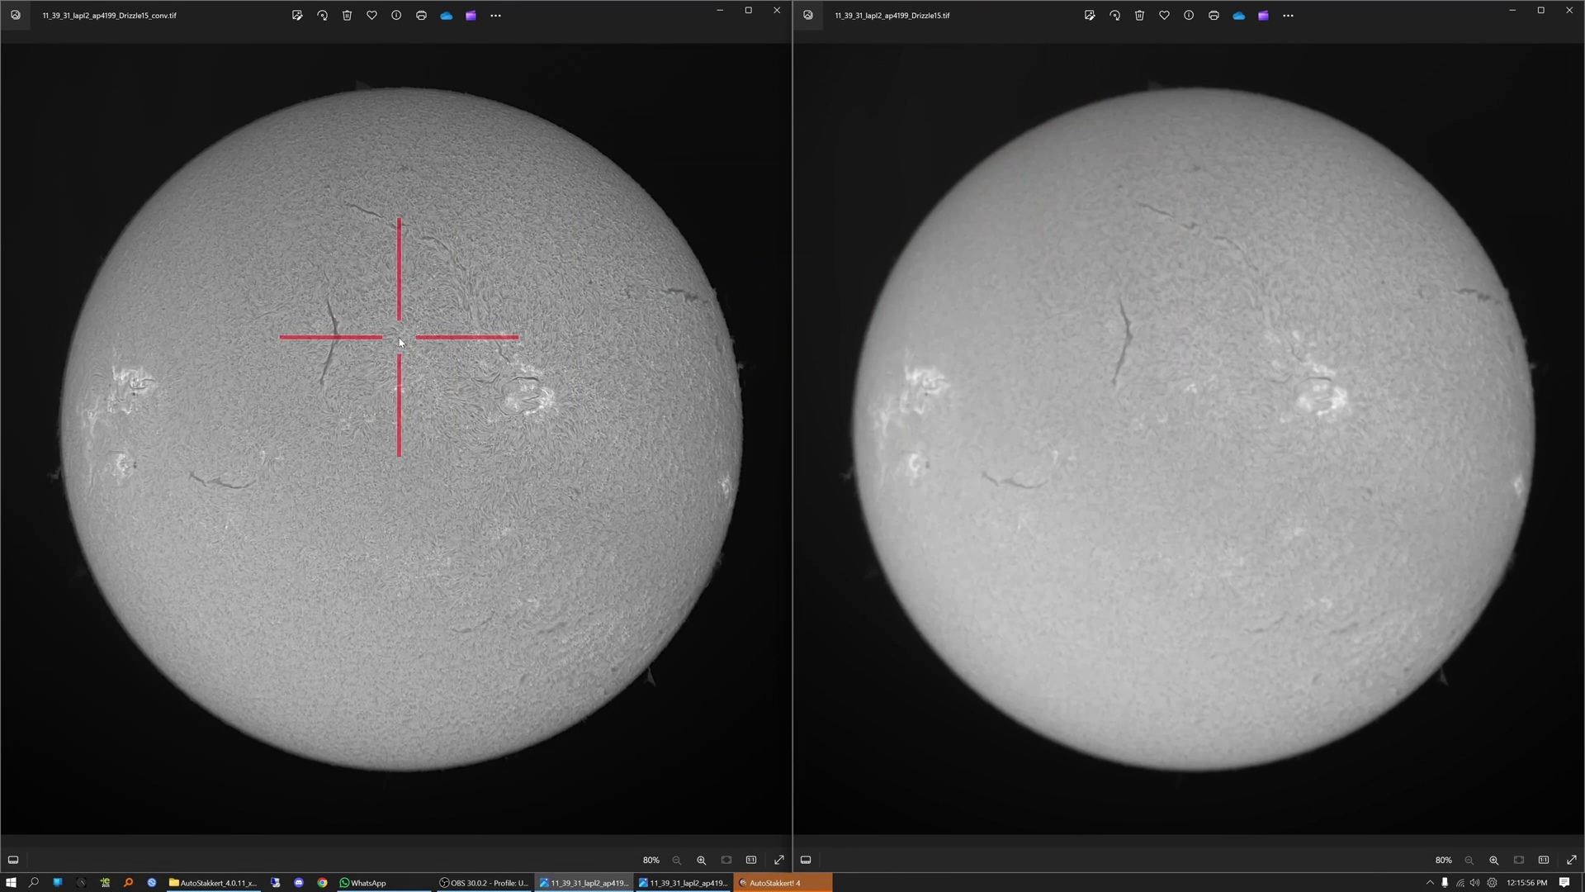
{"action": "left_click", "coordinate": [762, 882]}
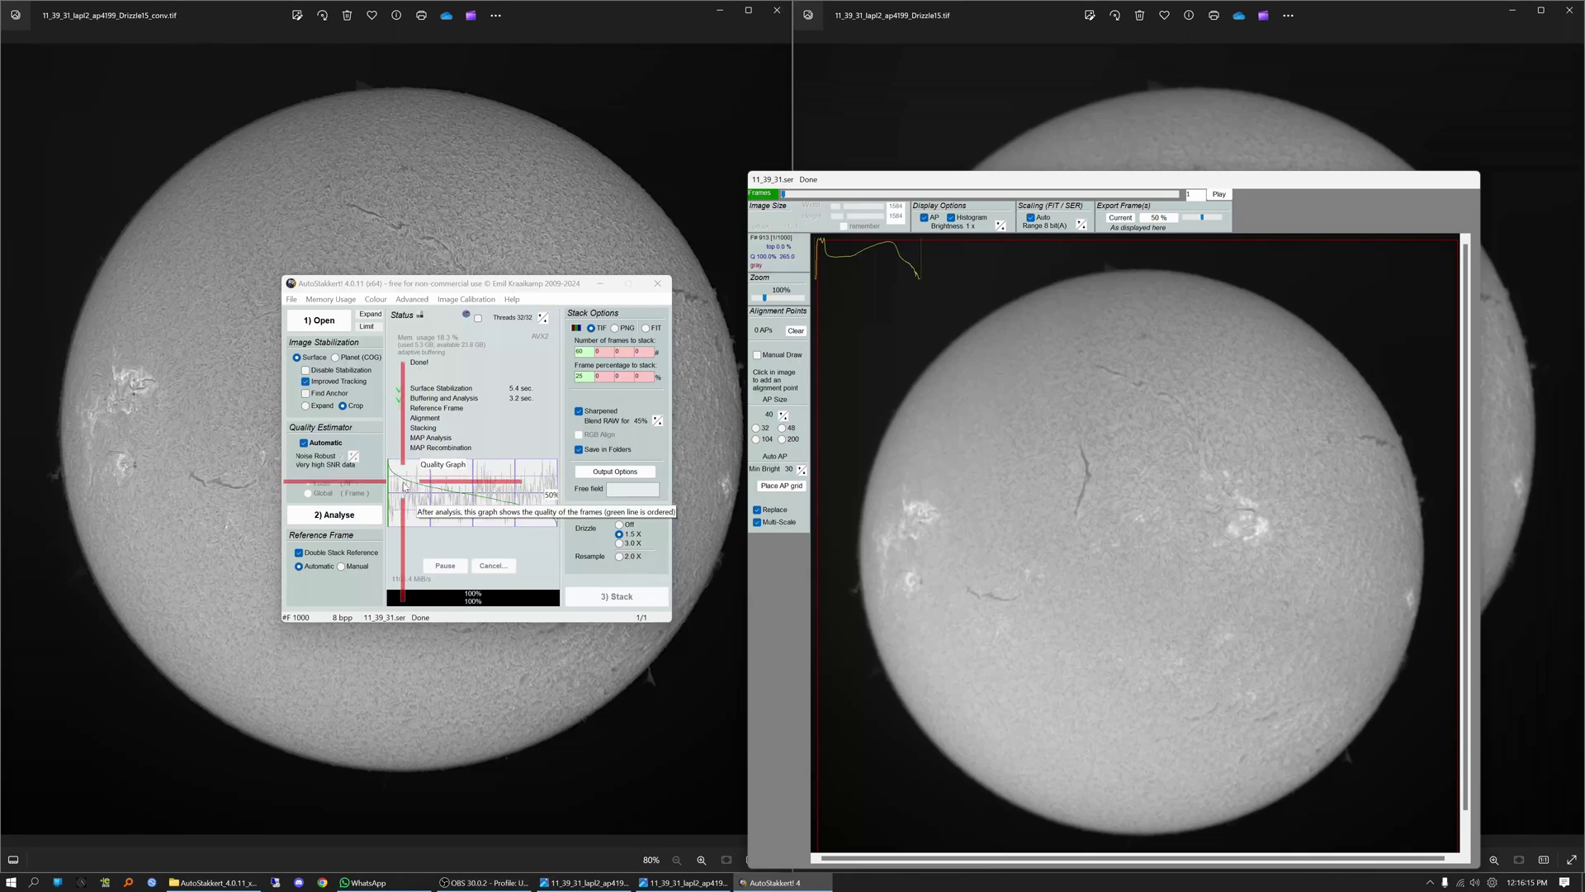
{"action": "left_click", "coordinate": [398, 479]}
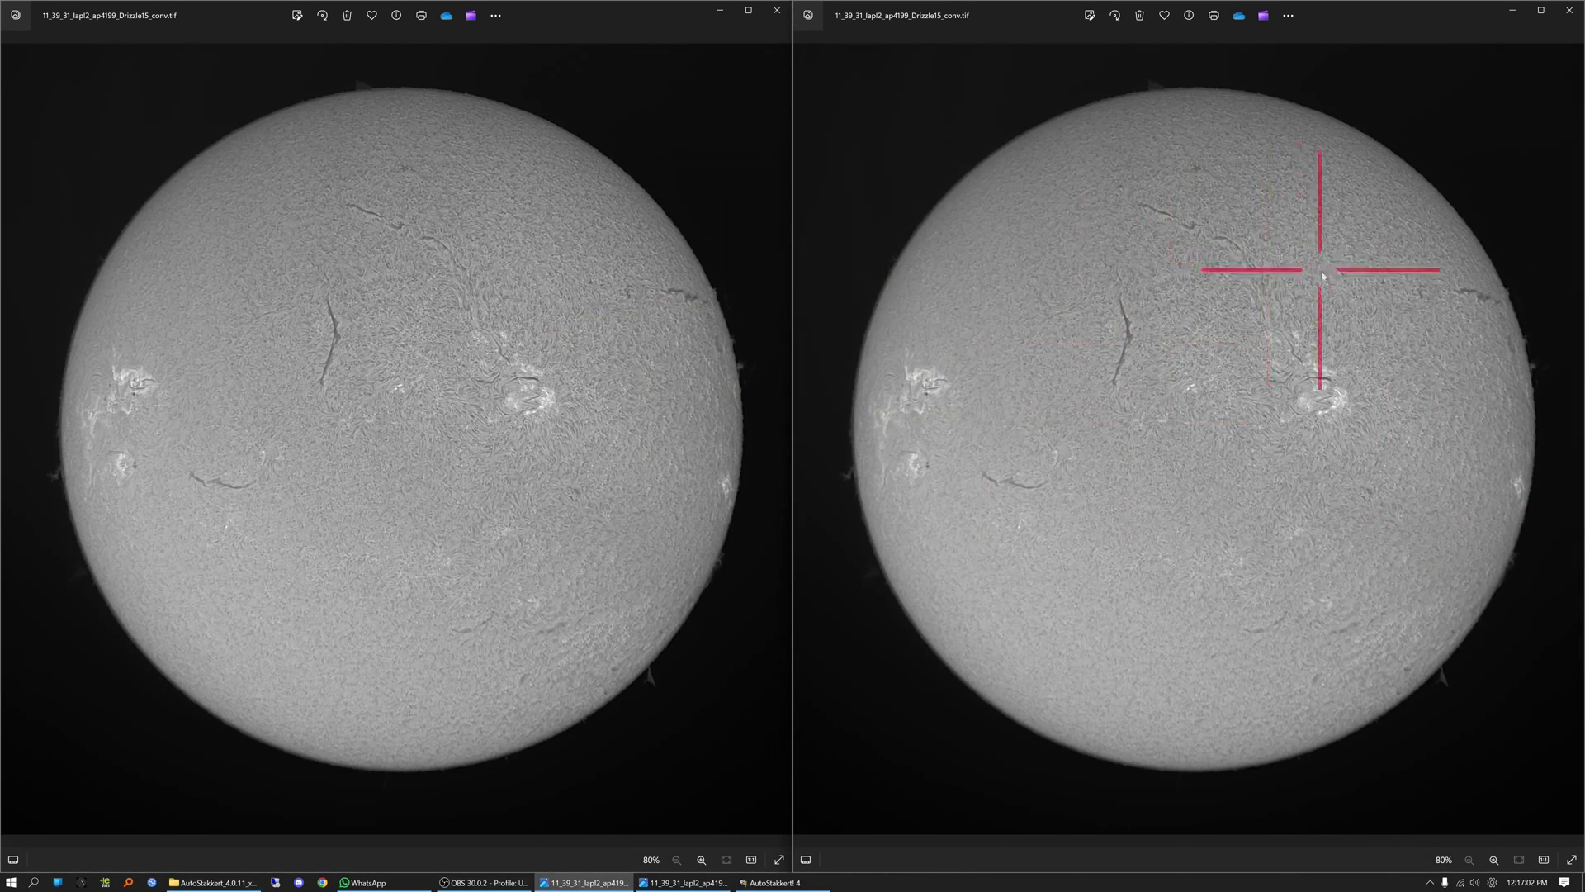
{"action": "key", "text": "Left"}
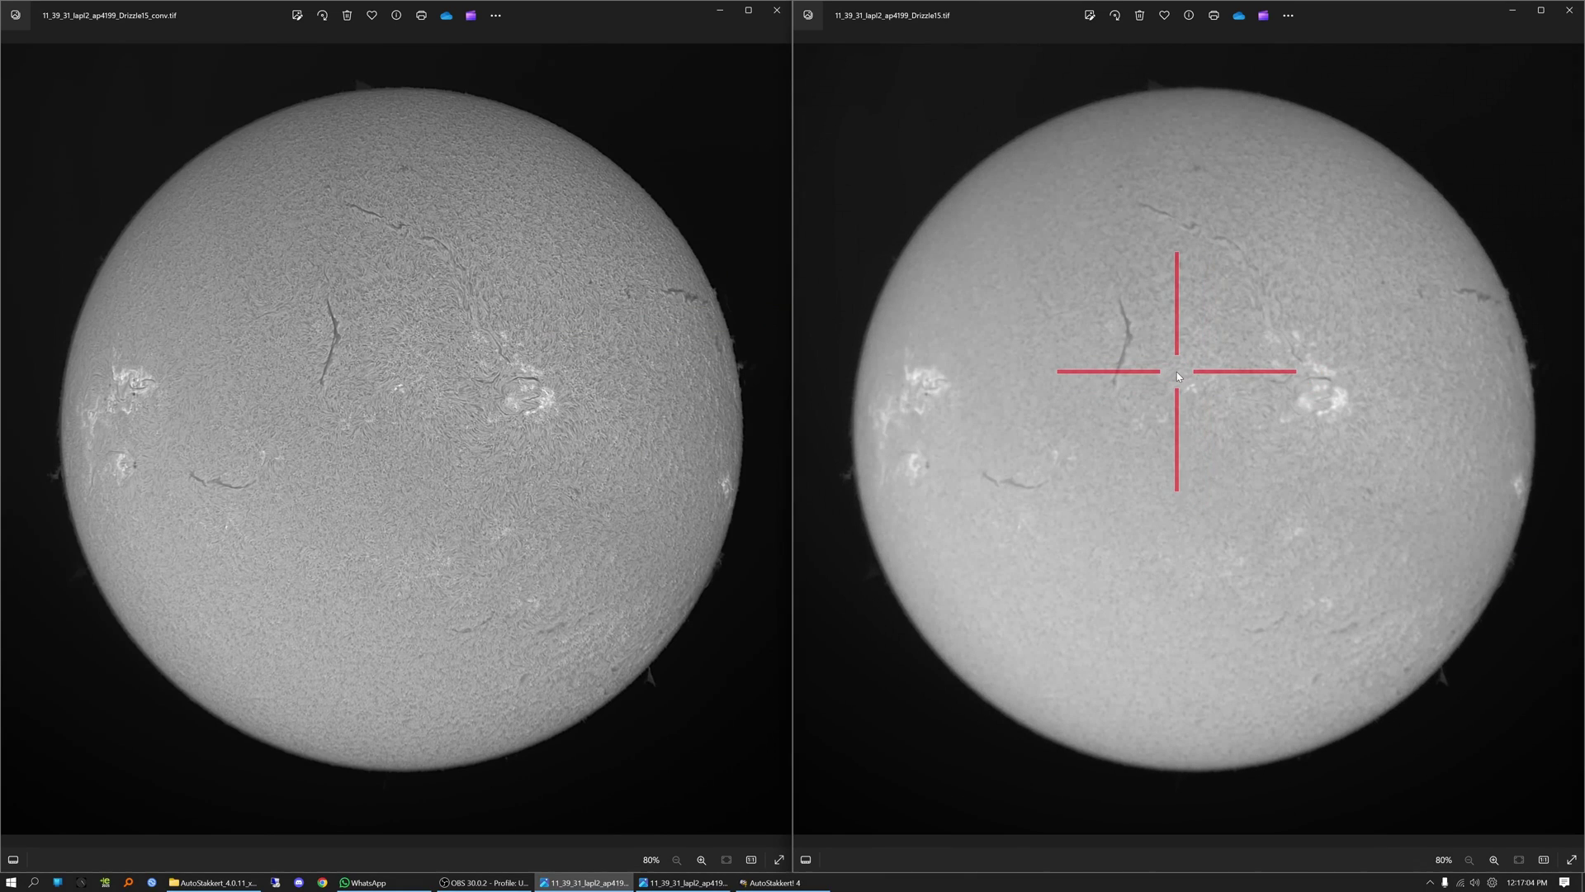
{"action": "key", "text": "Right"}
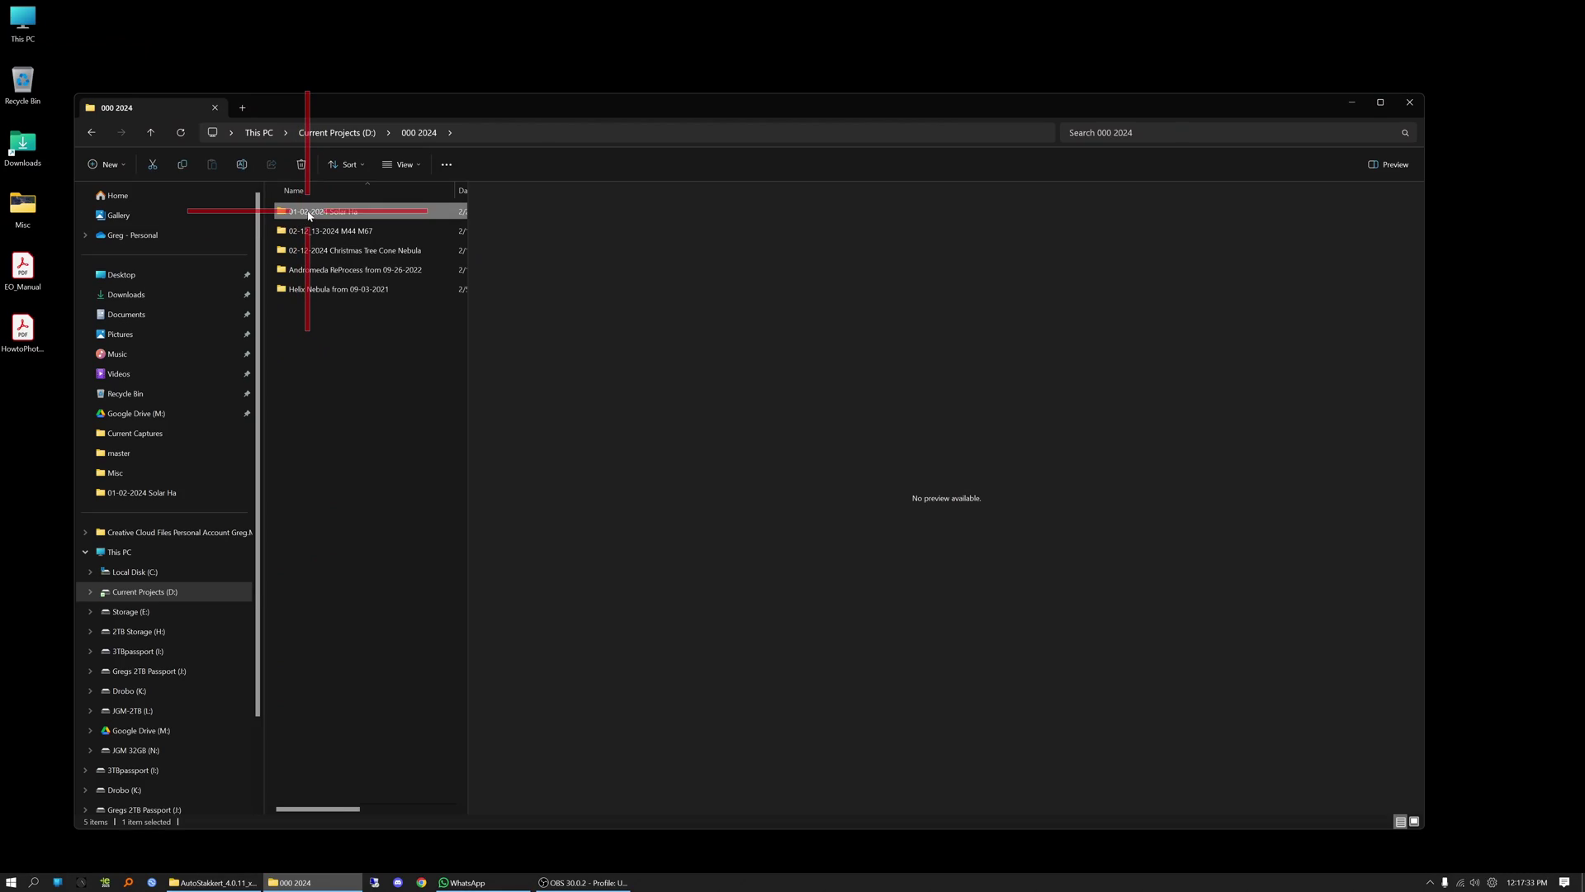
- Open the gold-toned F175 Drizzle15_convImPPG.jpg from 01-02-2024 Solar Ha in a maximized Photos window
{"action": "double_click", "coordinate": [307, 213]}
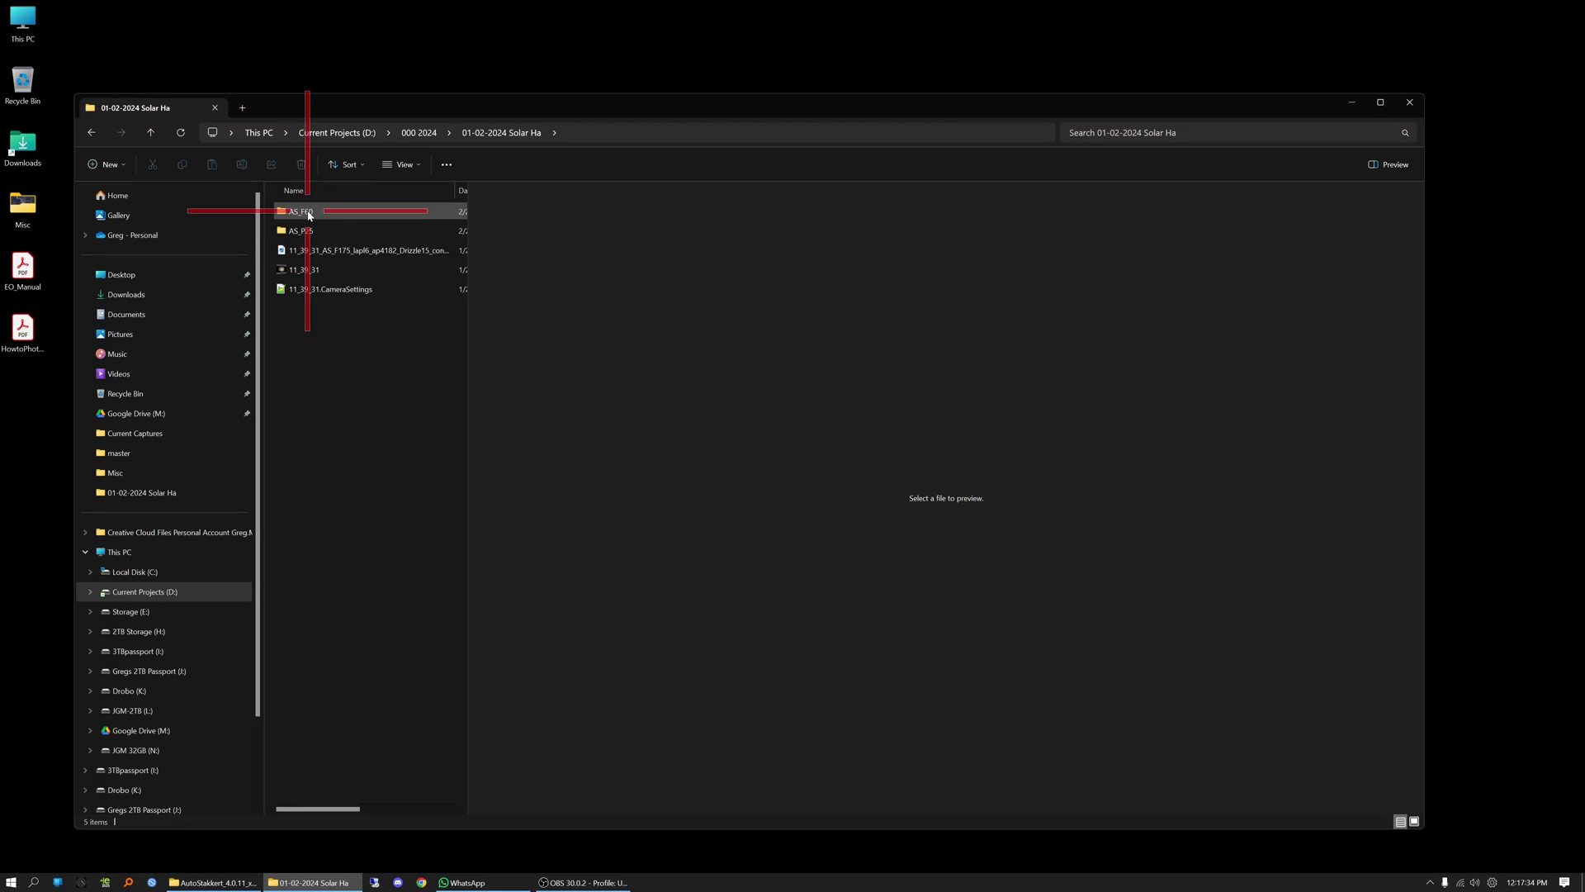
{"action": "left_click", "coordinate": [313, 251]}
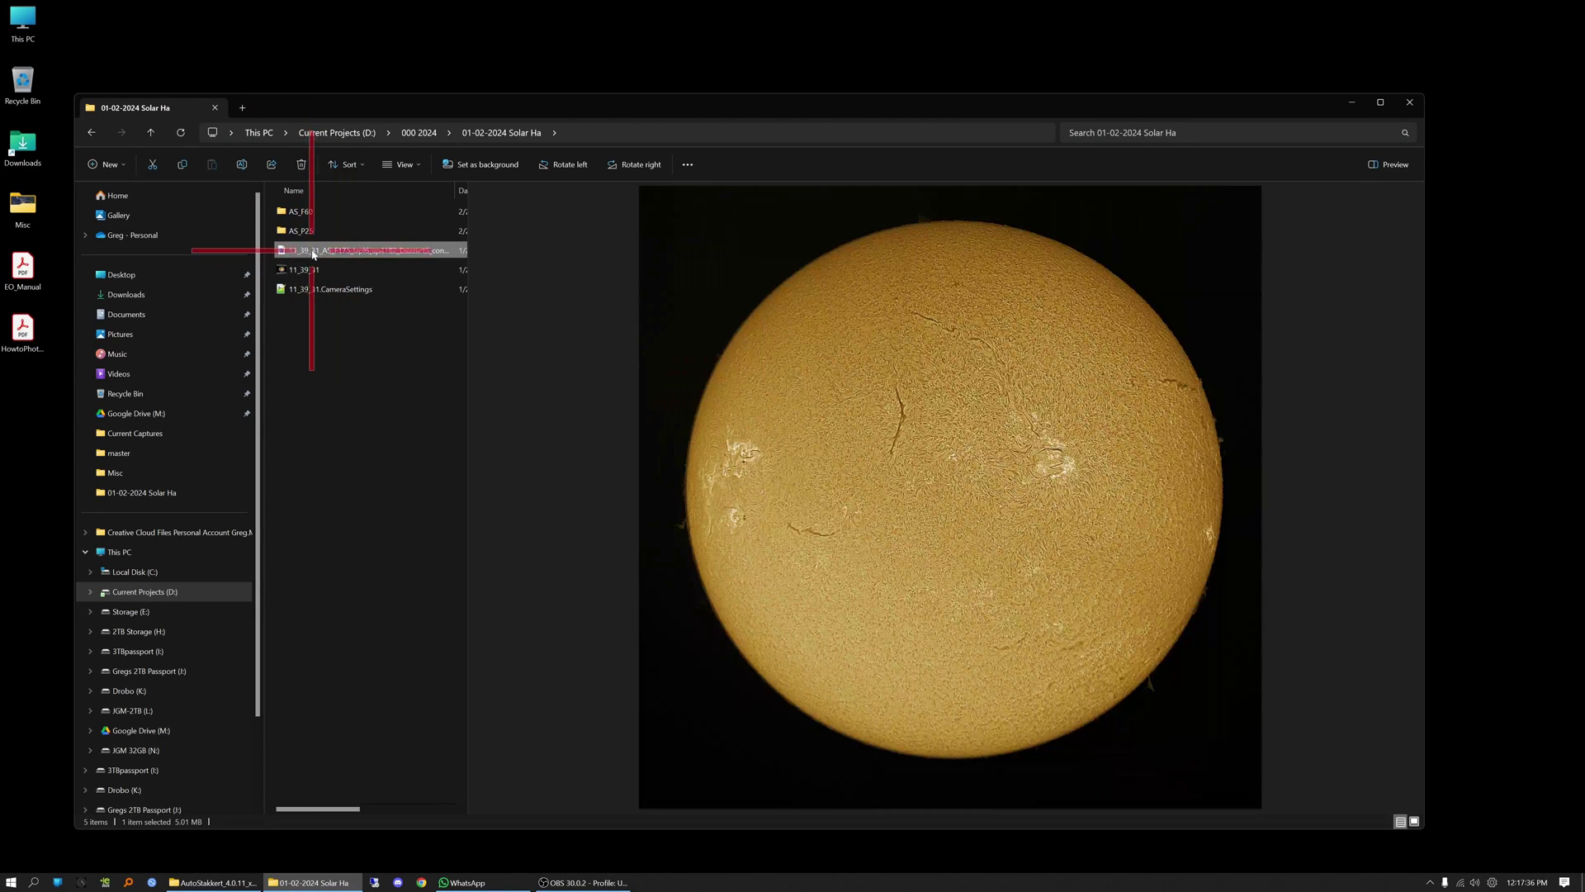
{"action": "double_click", "coordinate": [287, 251]}
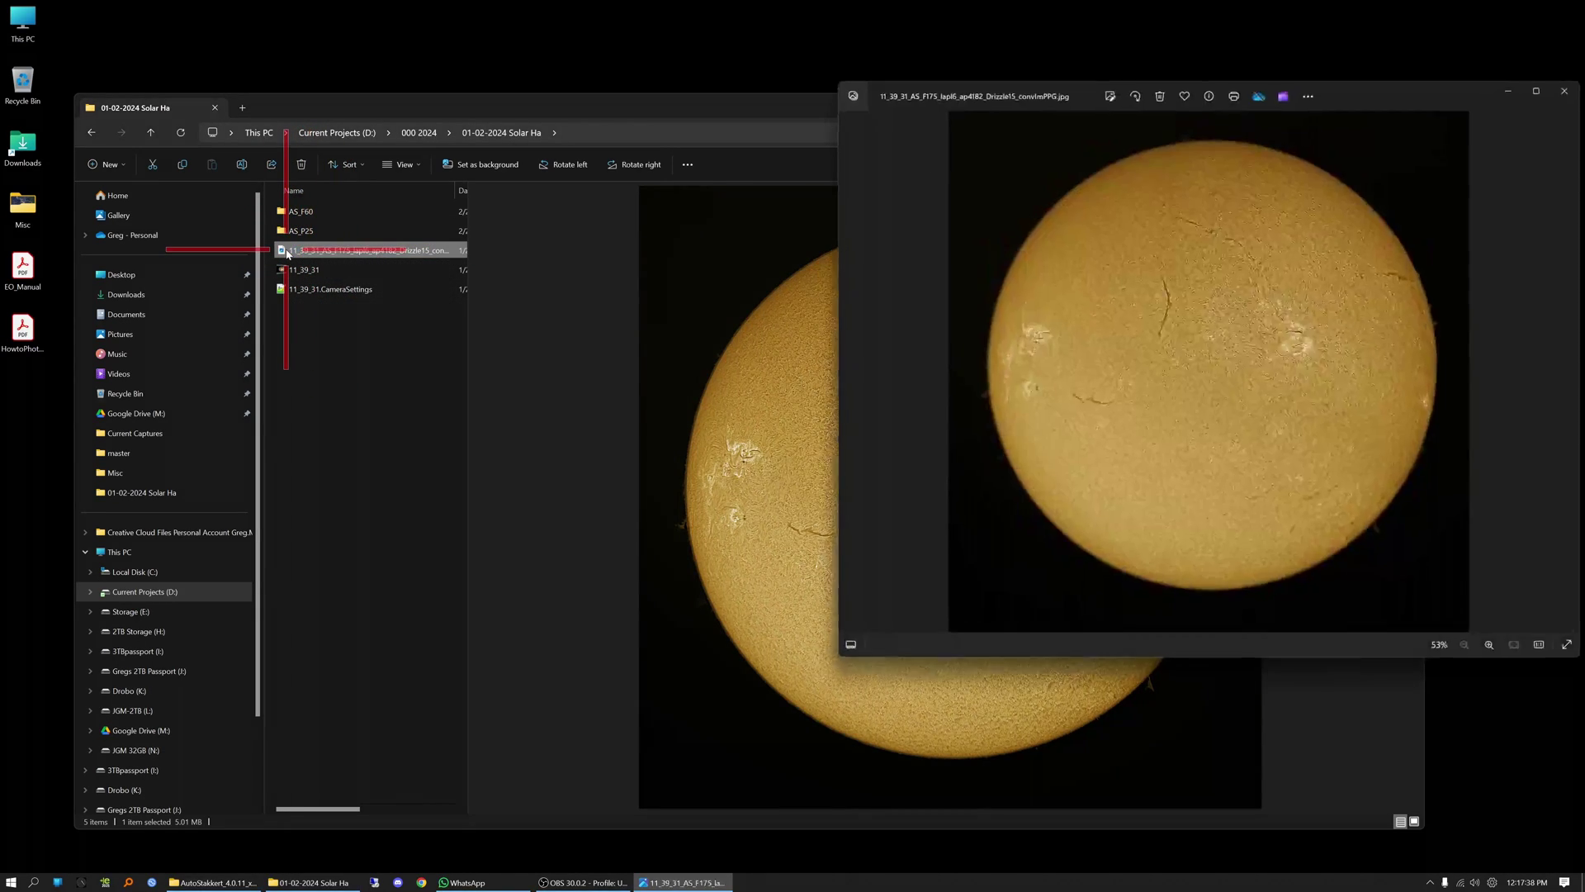
{"action": "left_click", "coordinate": [1537, 90]}
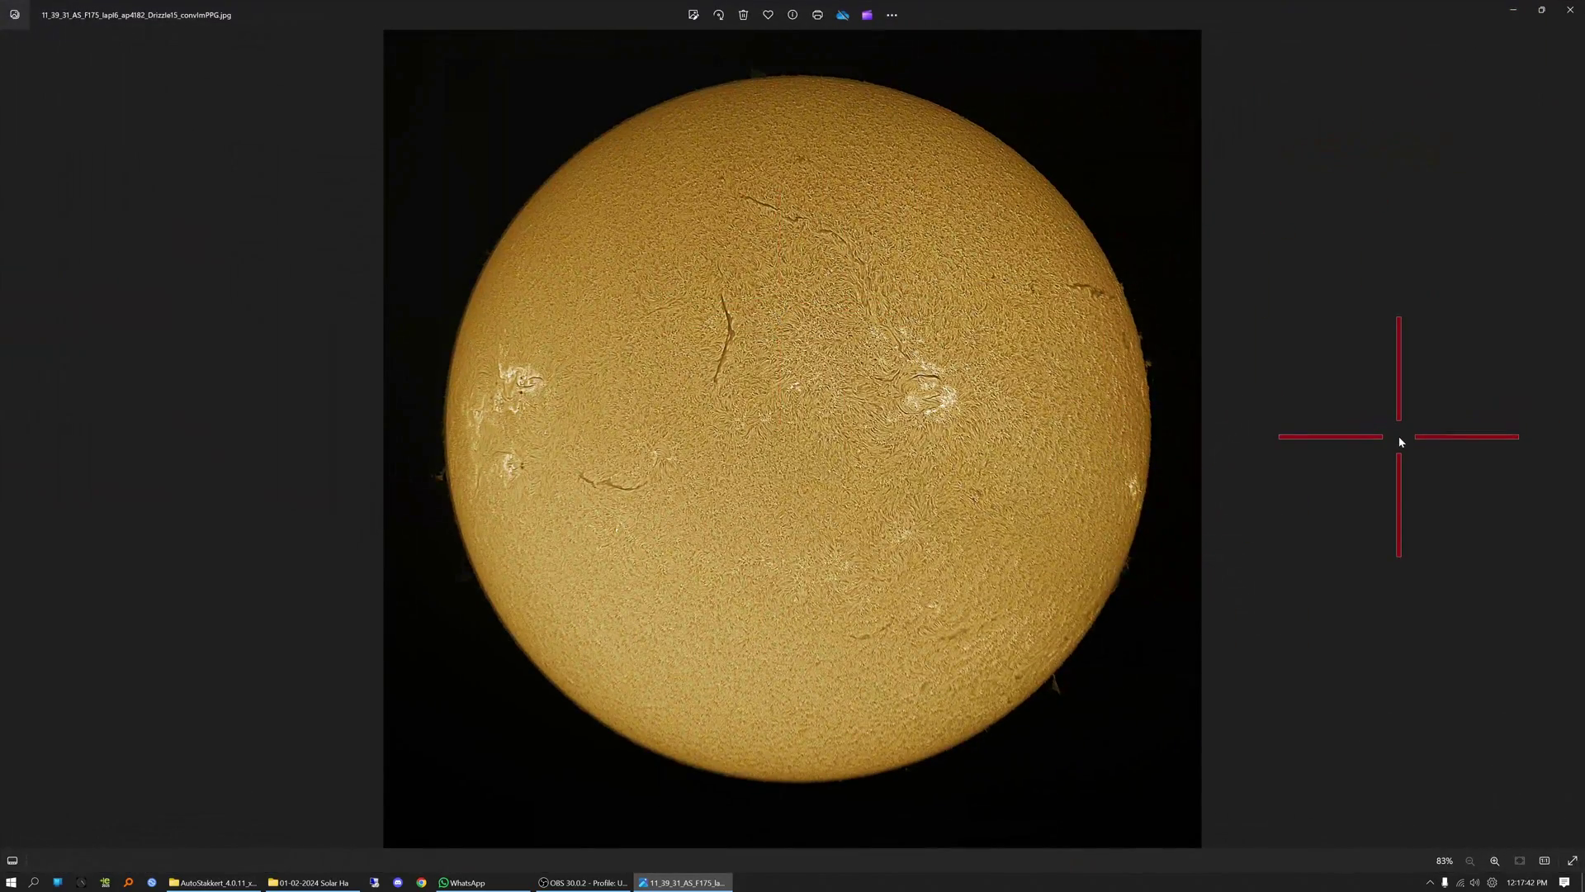